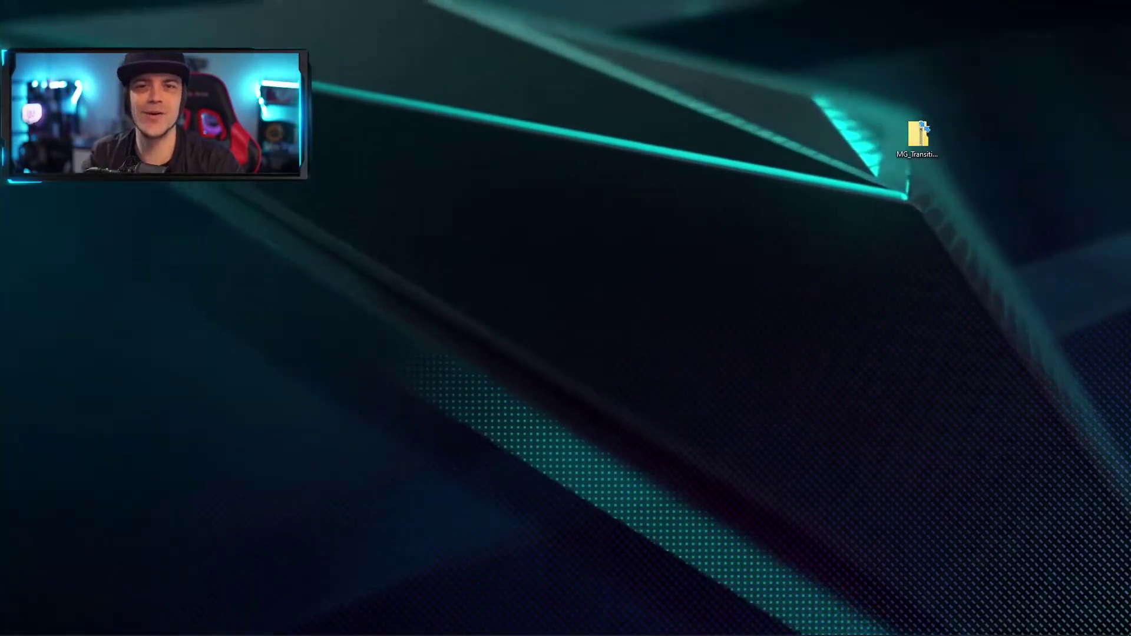
- Extract the transitions zip to the desktop and place the MG_Transitions_NINUS_Purple folder beside it
left_click(908, 140)
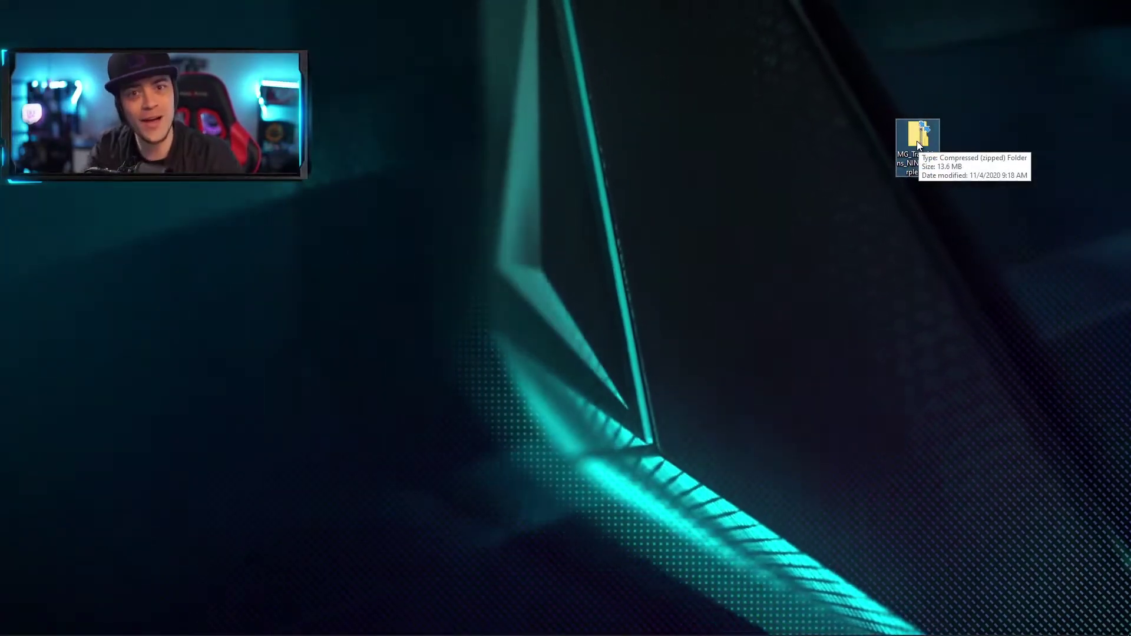
right_click(916, 140)
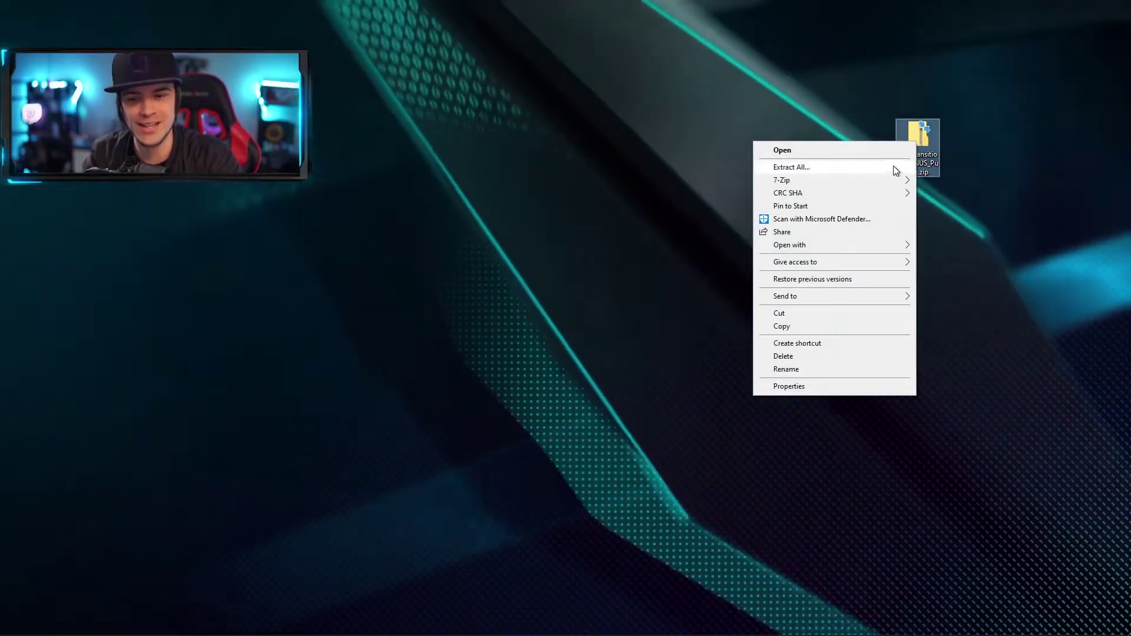
left_click(878, 168)
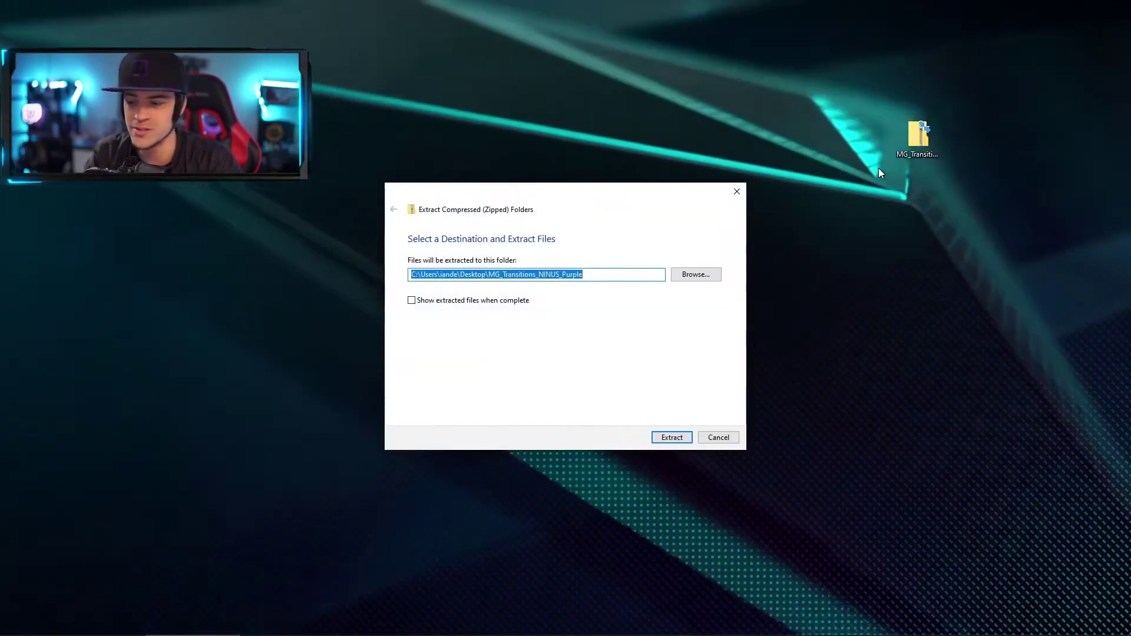
key("Return")
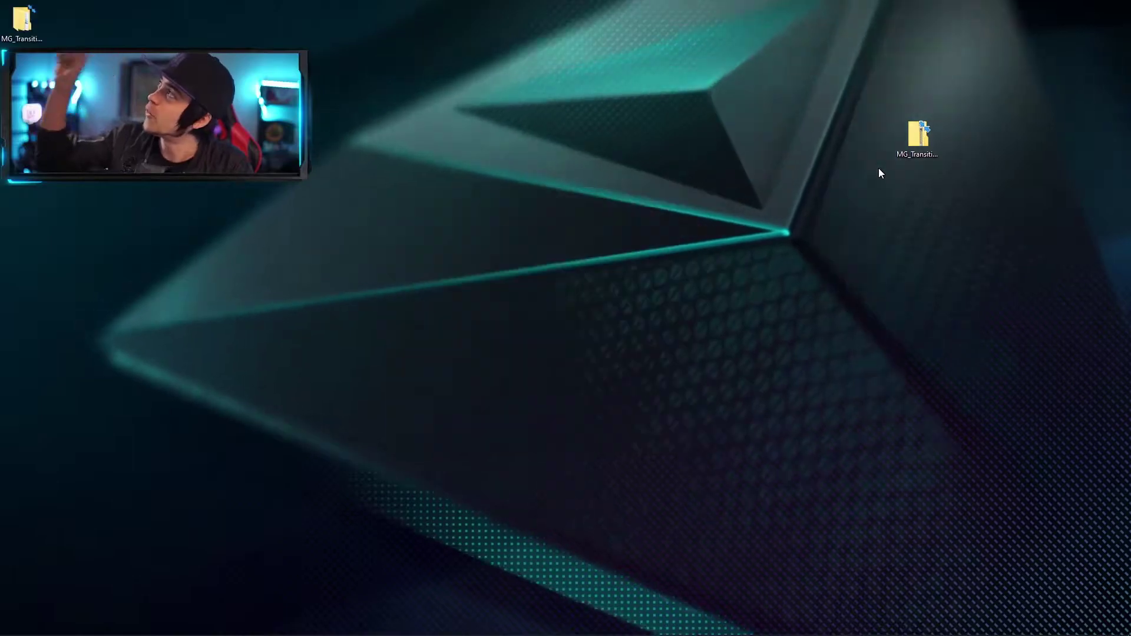
left_click_drag(24, 21, 849, 154)
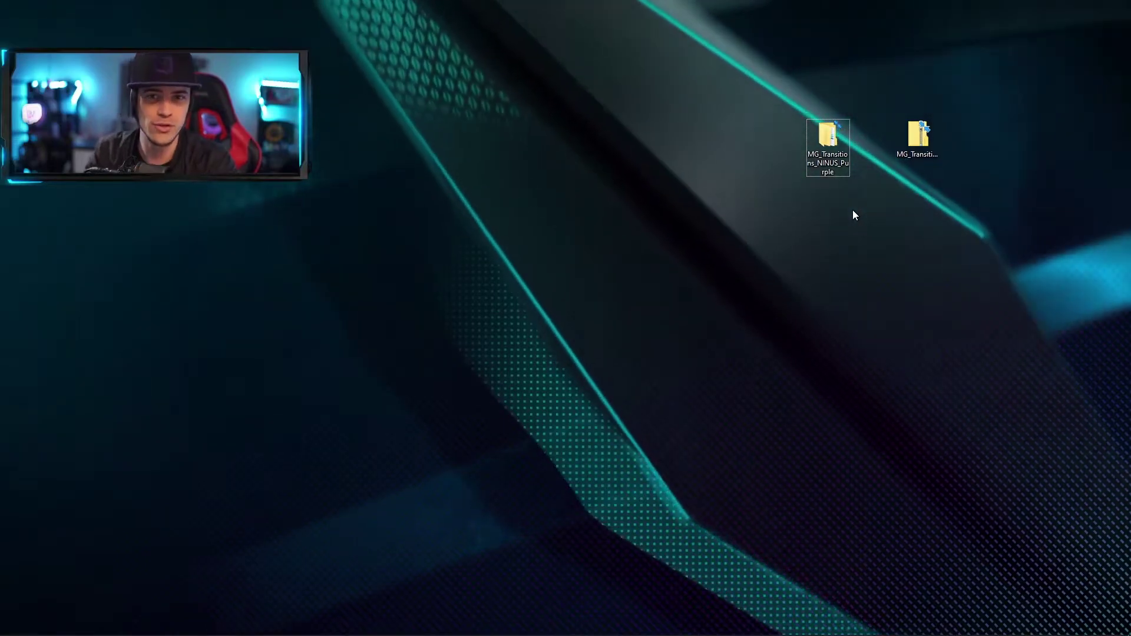
- Browse into the inner MG_Transitions_NINUS_Purple folder and --For Stream--, then return to the pack's top level
double_click(815, 140)
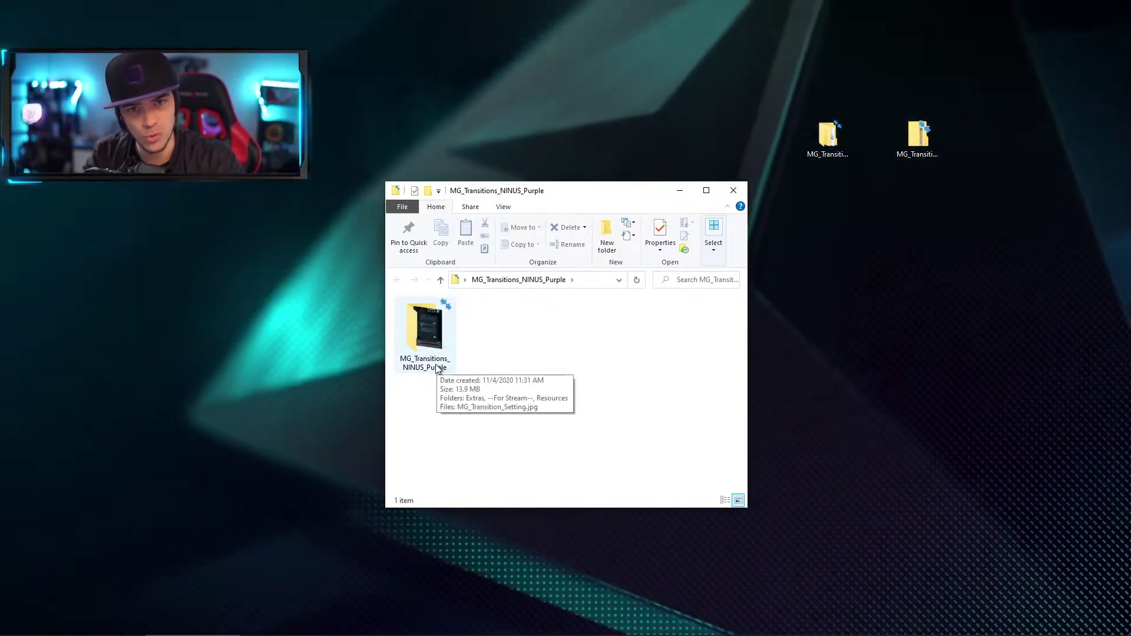
left_click(436, 367)
double_click(435, 367)
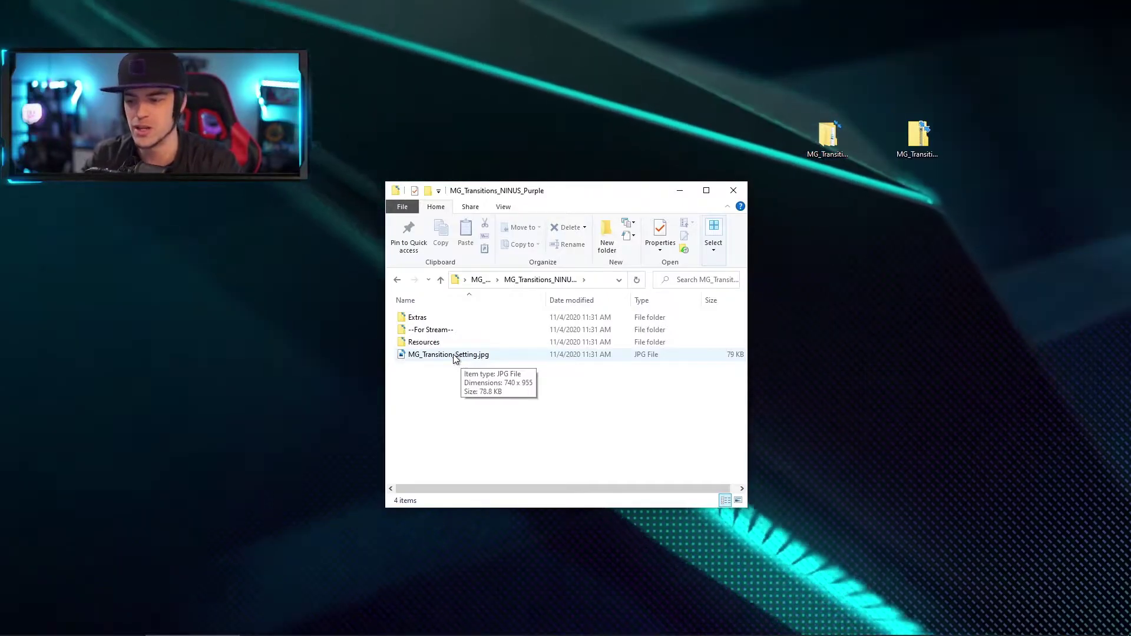
double_click(425, 329)
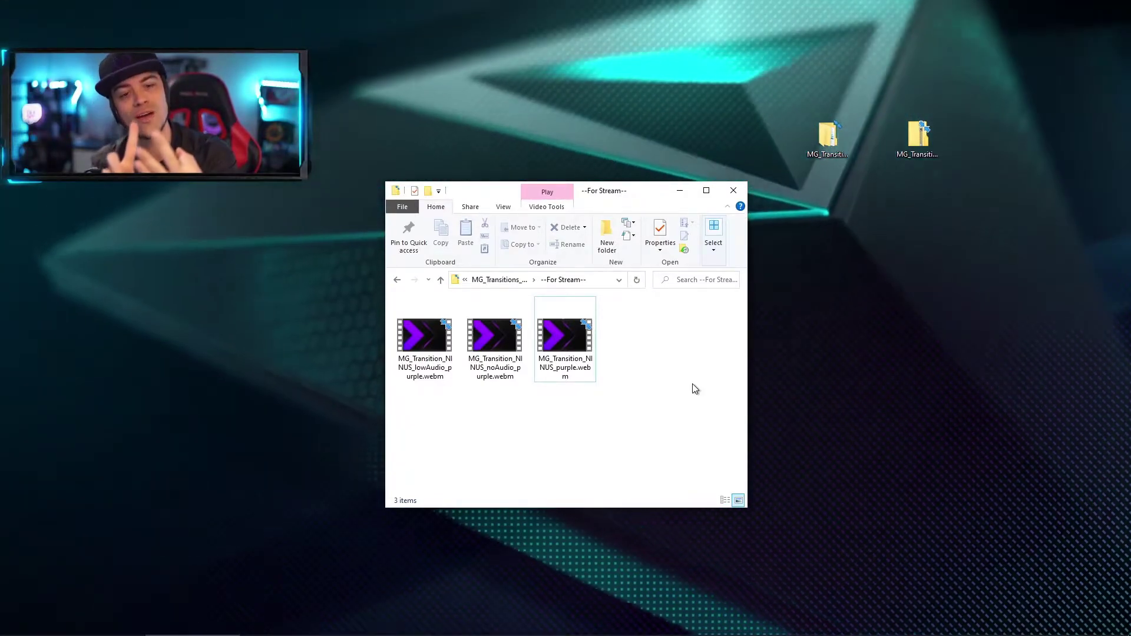
key("BackSpace")
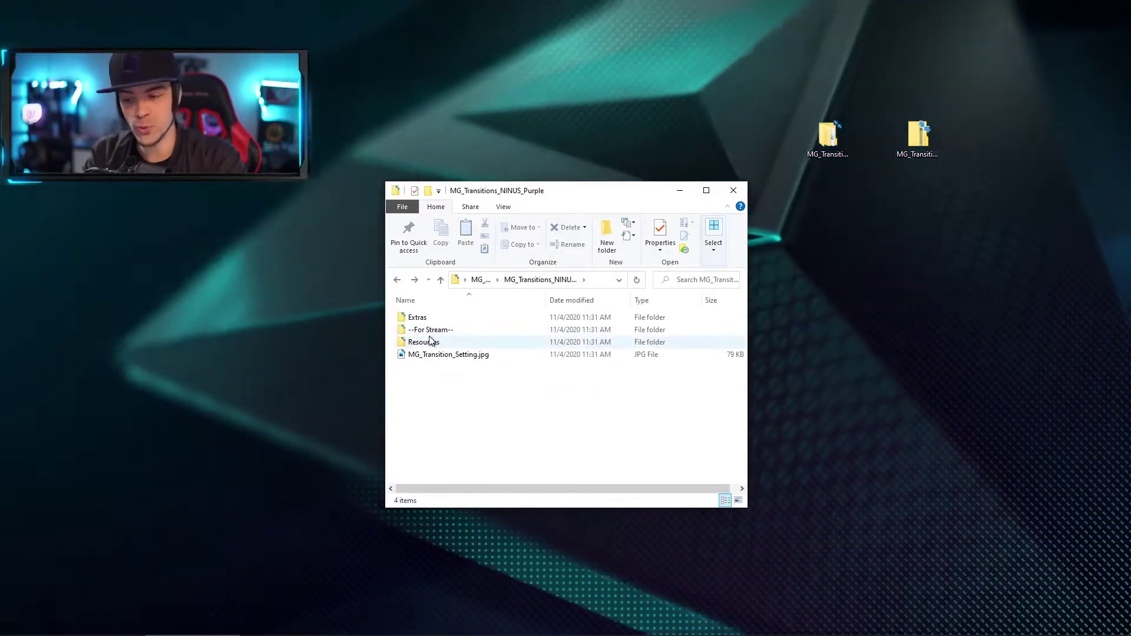
- Play MG_Transition_NINUS_purple.mov from Resources in Media Player Classic, then close the player
double_click(426, 342)
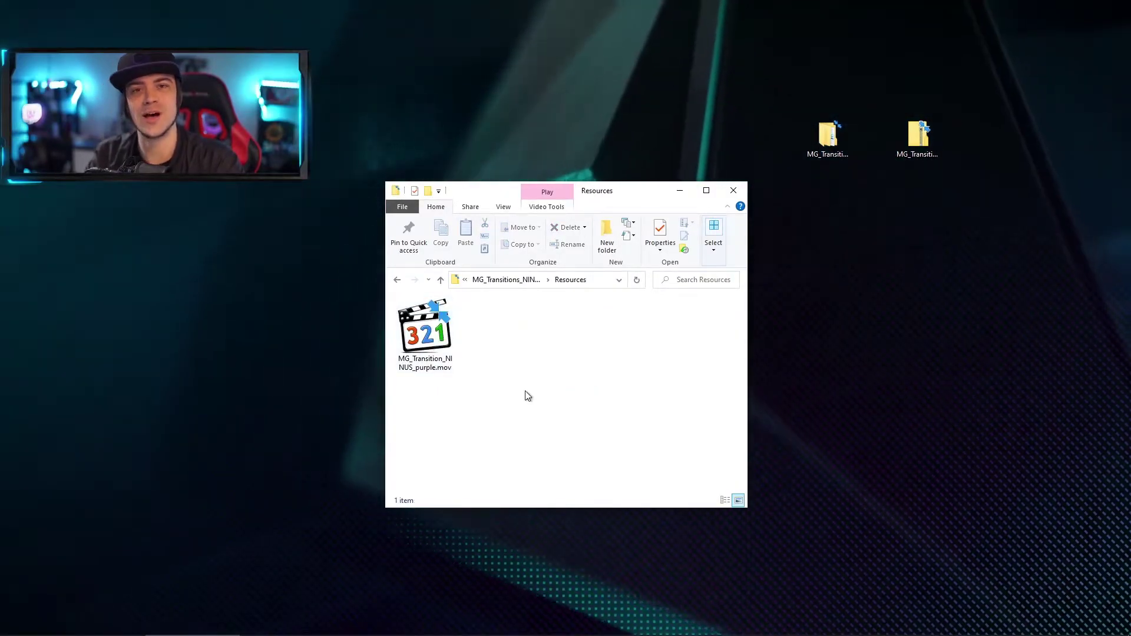
left_click(433, 354)
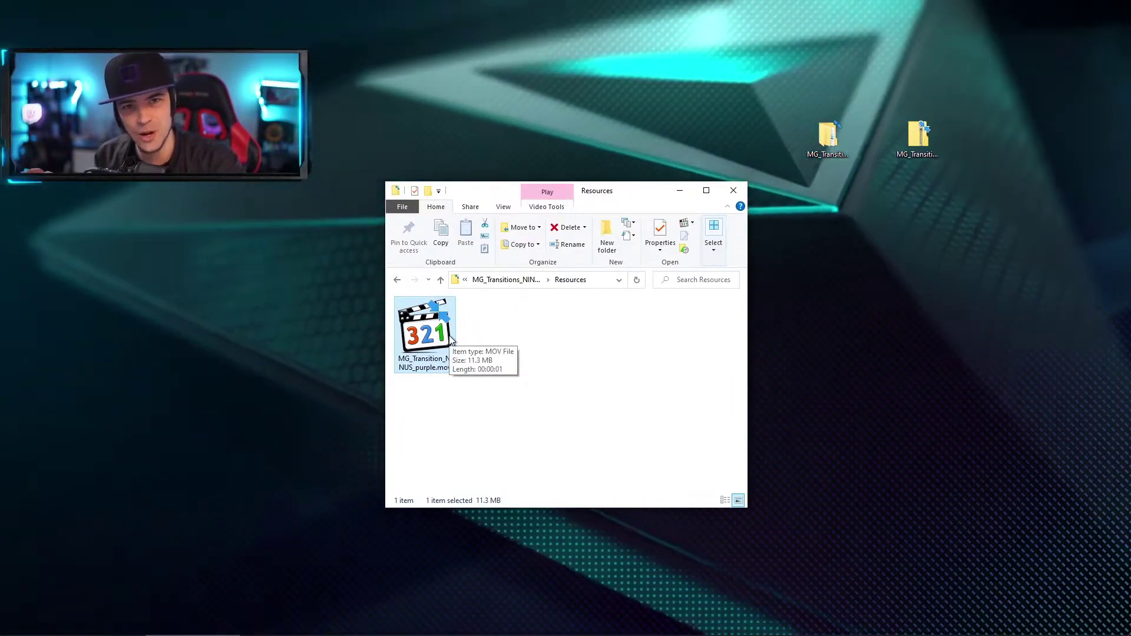
left_click(551, 373)
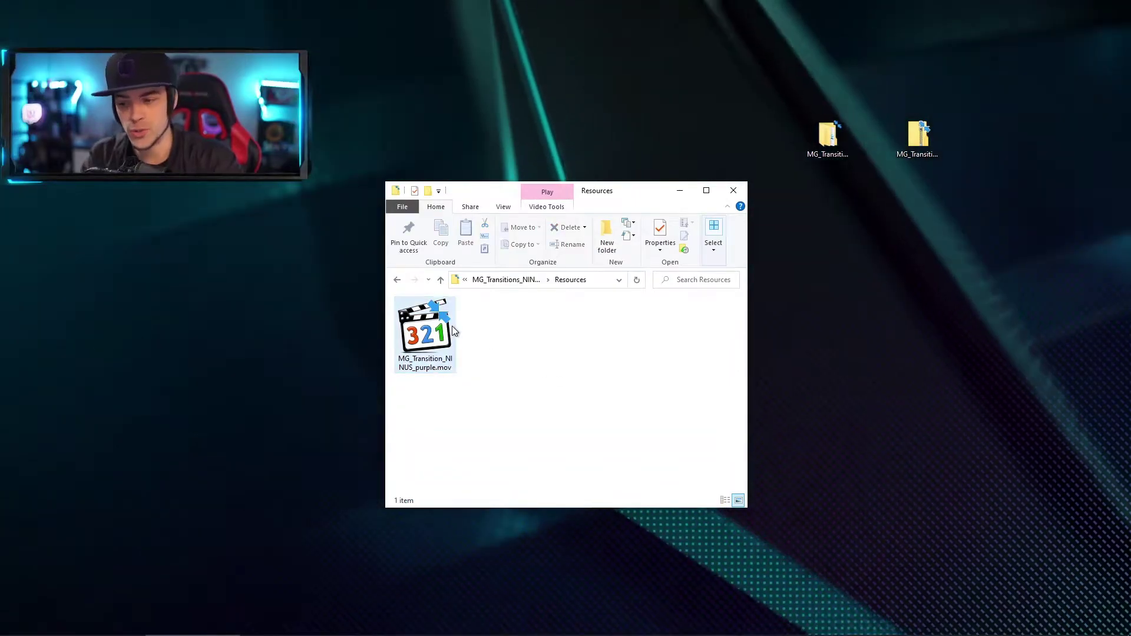
double_click(453, 327)
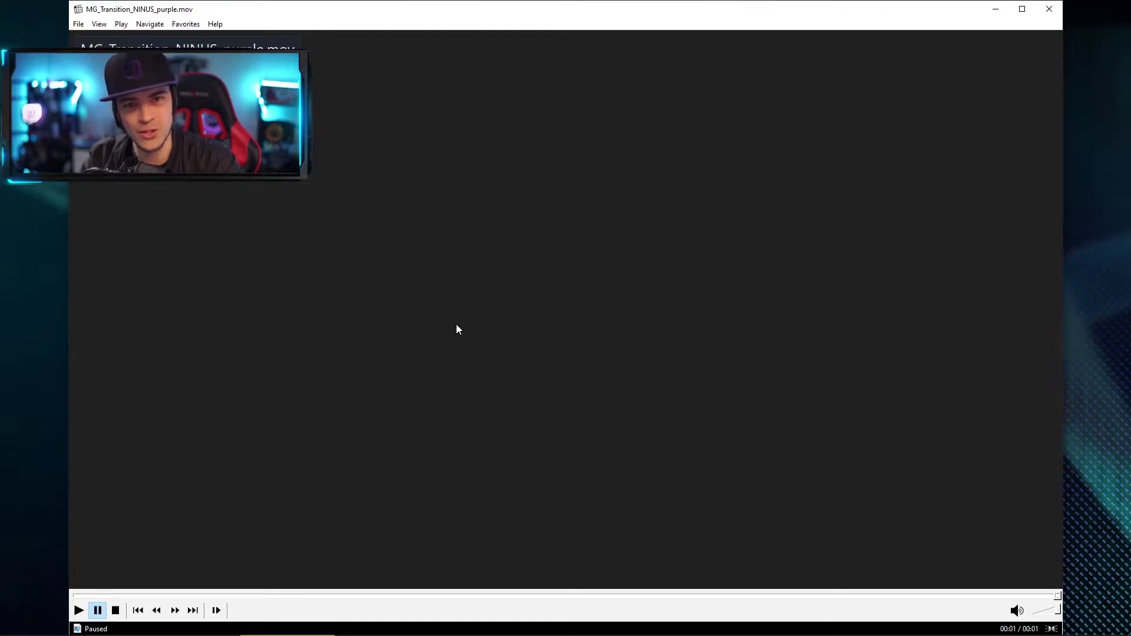
left_click(1048, 8)
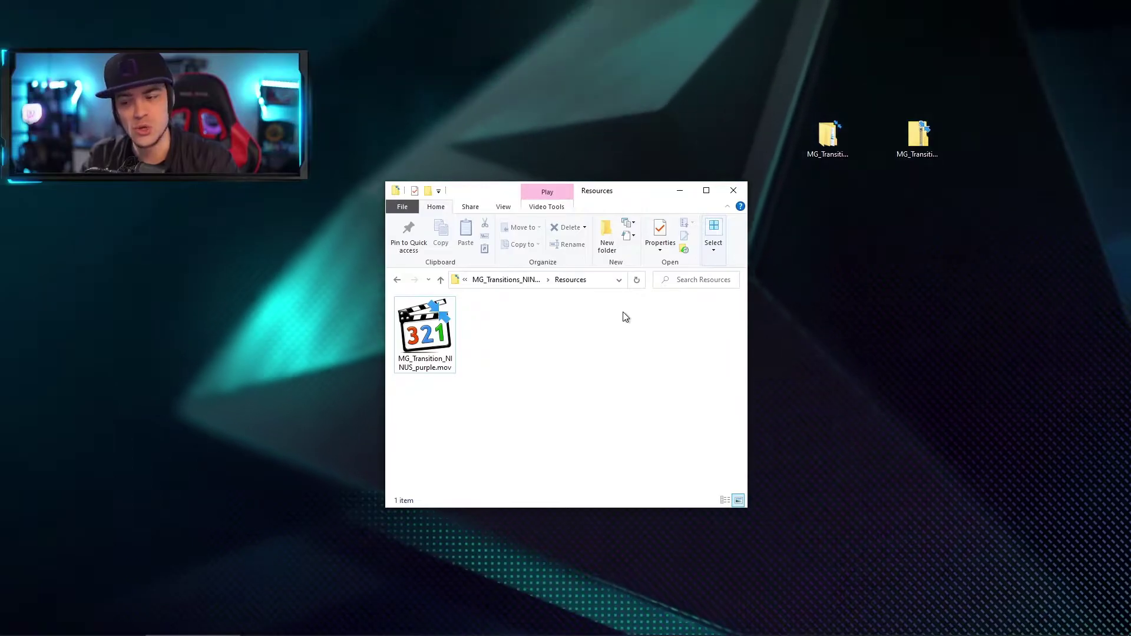
- Go back up and reopen --For Stream-- to view the three webm files
left_click(397, 280)
double_click(435, 329)
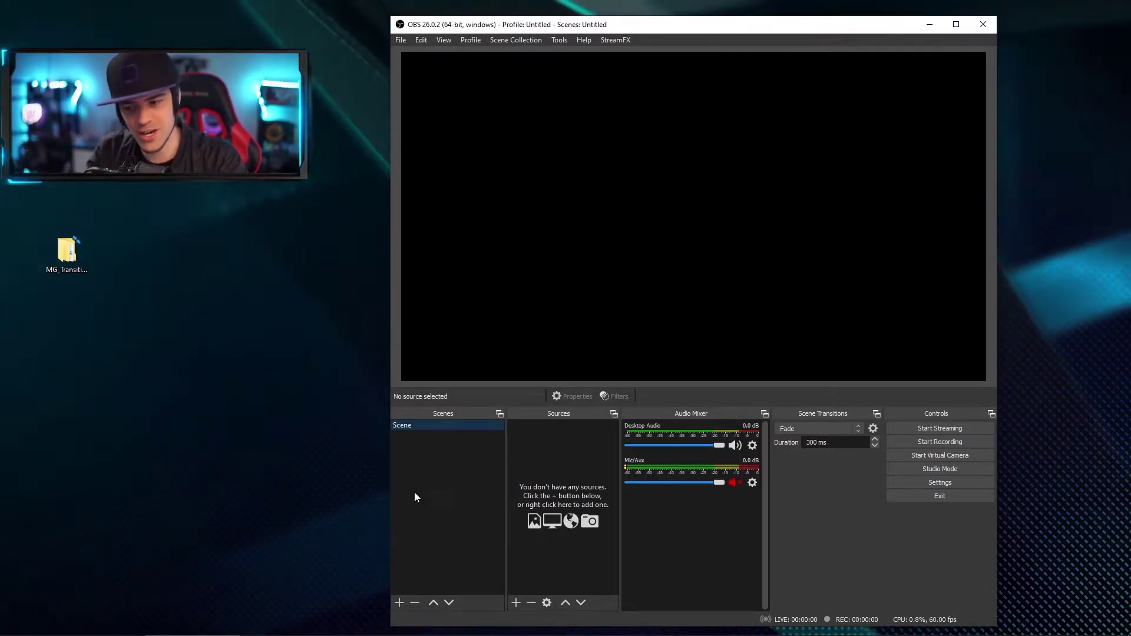
- Add a new scene named Scene 2
right_click(446, 454)
left_click(472, 462)
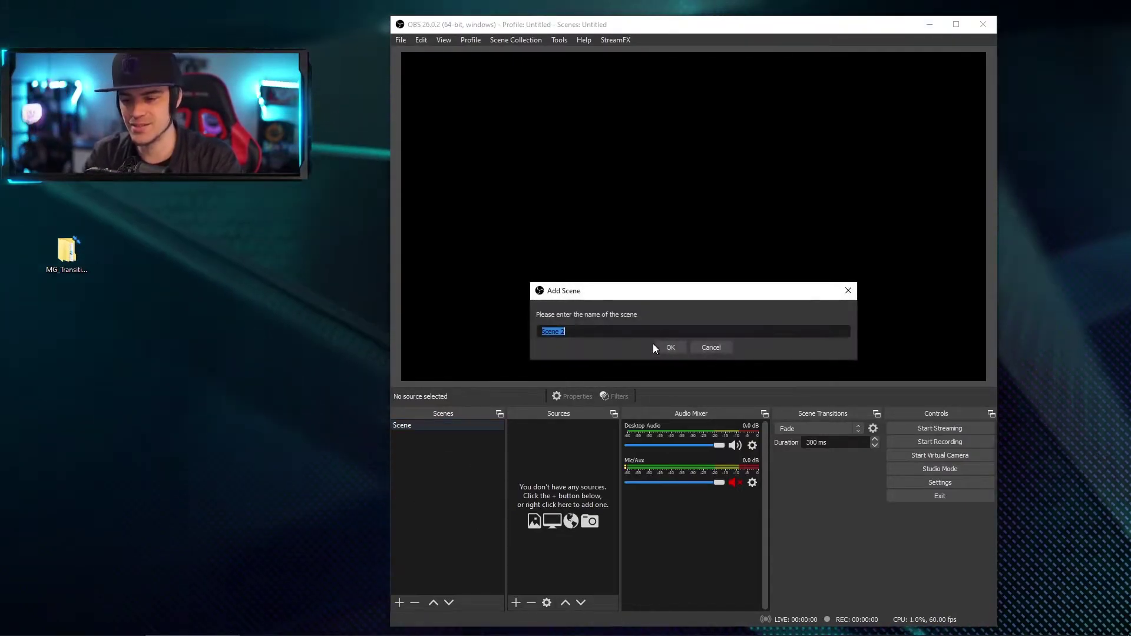
key("Return")
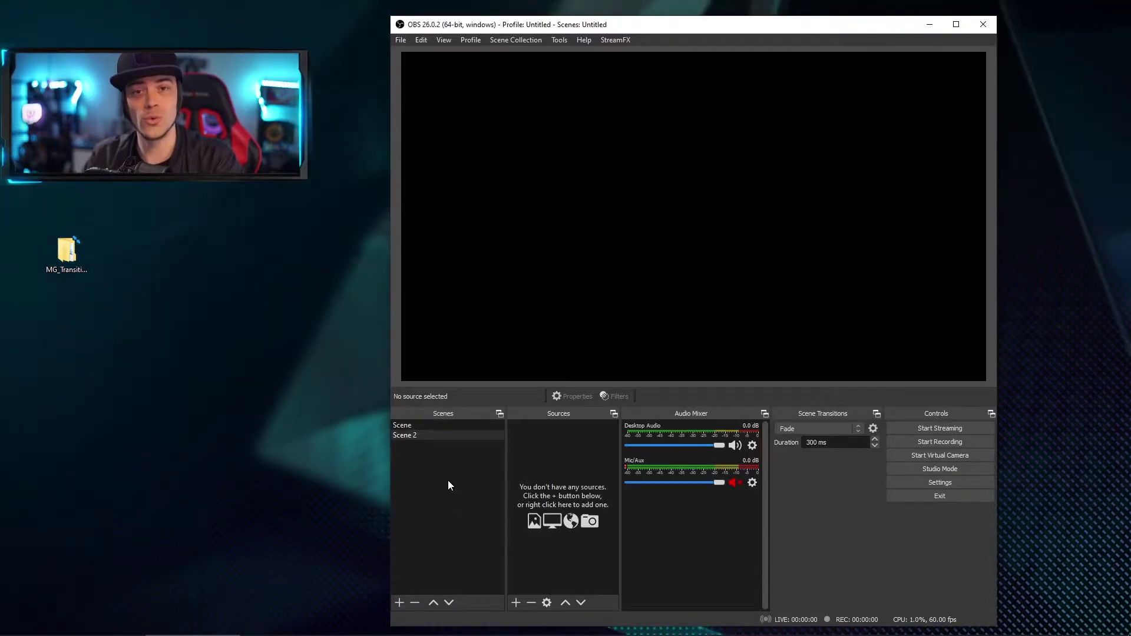
- Add a Color Source to Scene 2 with a magenta colour
right_click(566, 464)
mouse_move(631, 465)
left_click(689, 448)
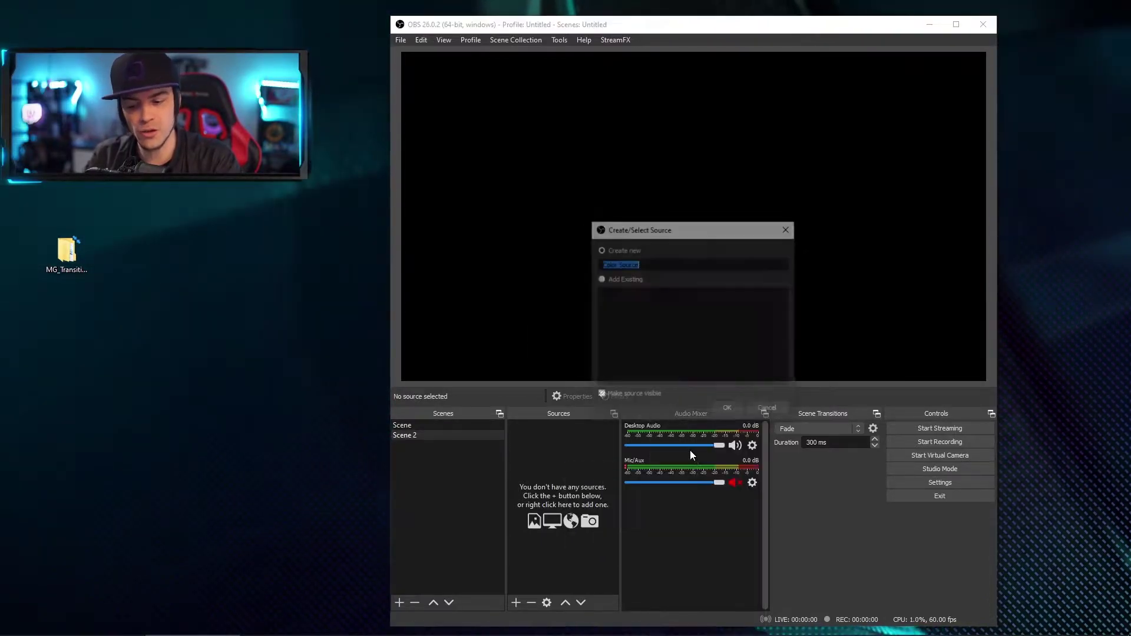
left_click(728, 410)
left_click(801, 402)
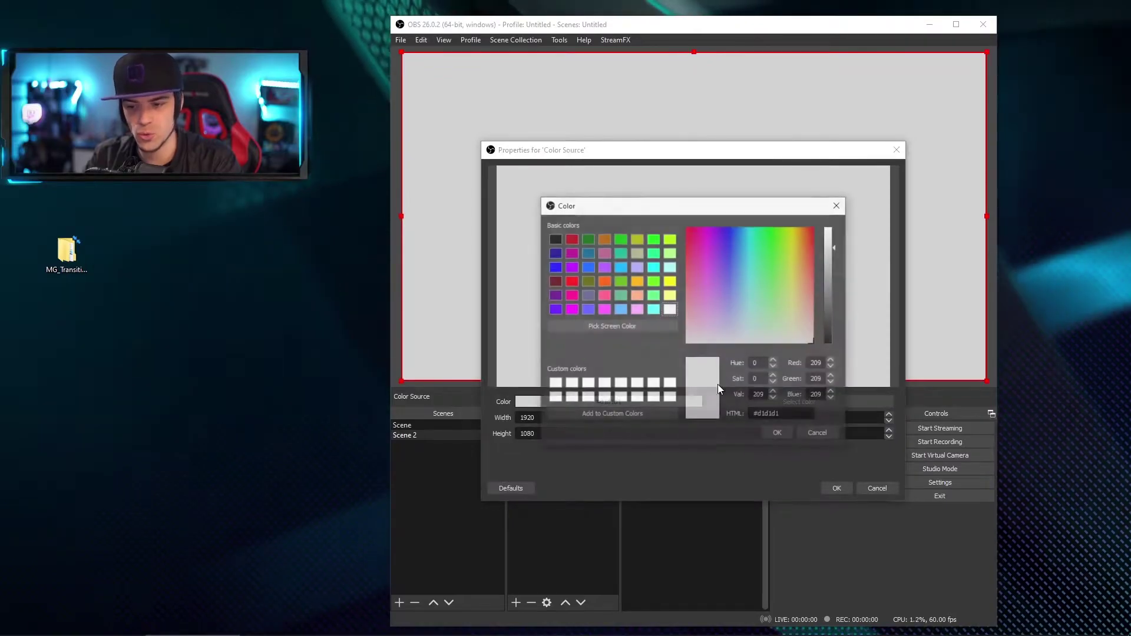
left_click(705, 228)
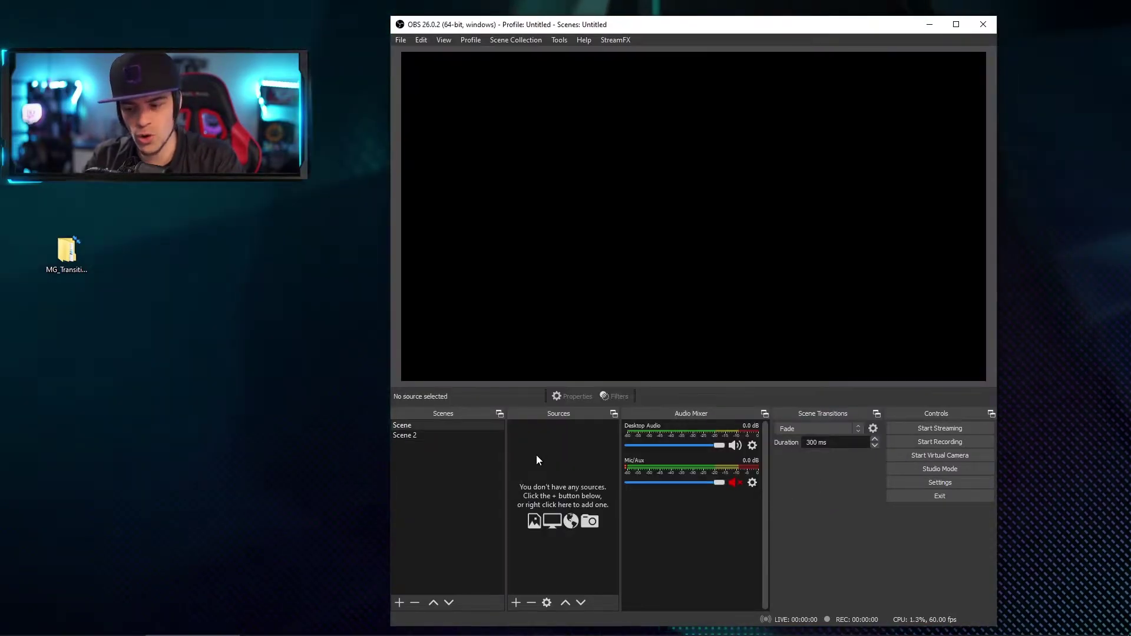
- Add another Color Source set to cyan (#00c0d1)
right_click(536, 455)
mouse_move(622, 460)
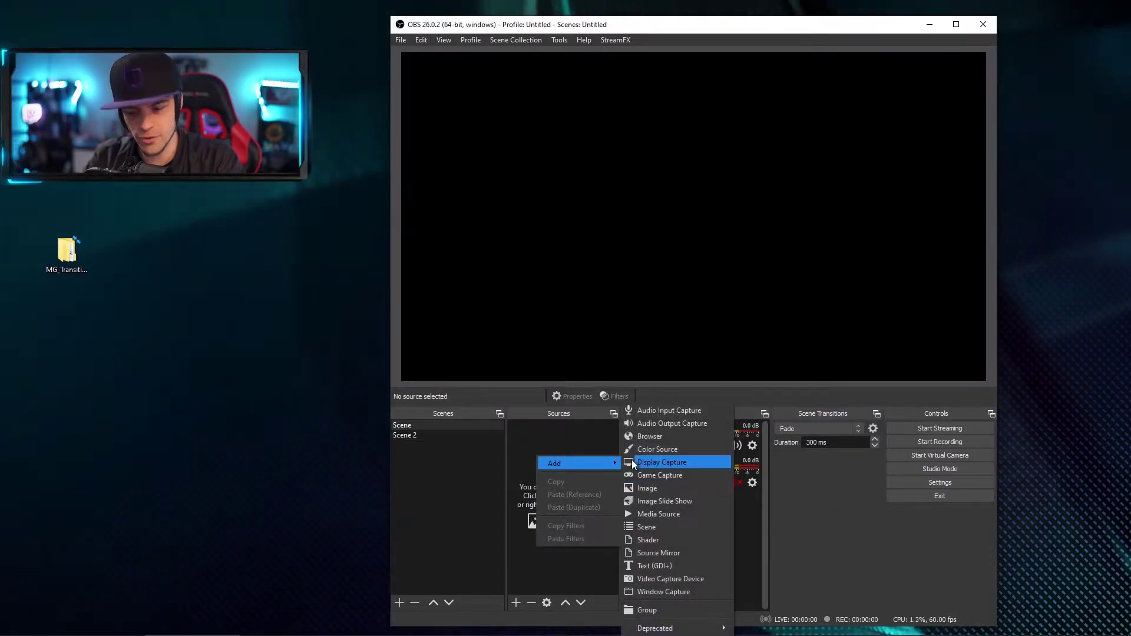
left_click(671, 451)
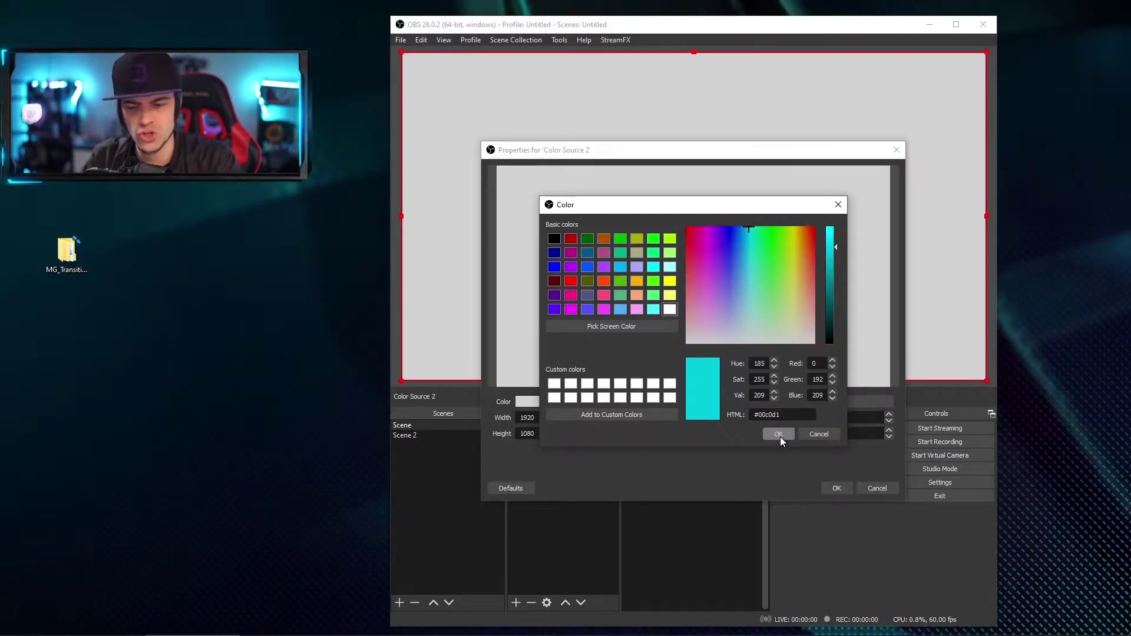
left_click(779, 434)
key("Return")
- Switch back and forth between Scene and Scene 2 to check the fade
left_click(439, 435)
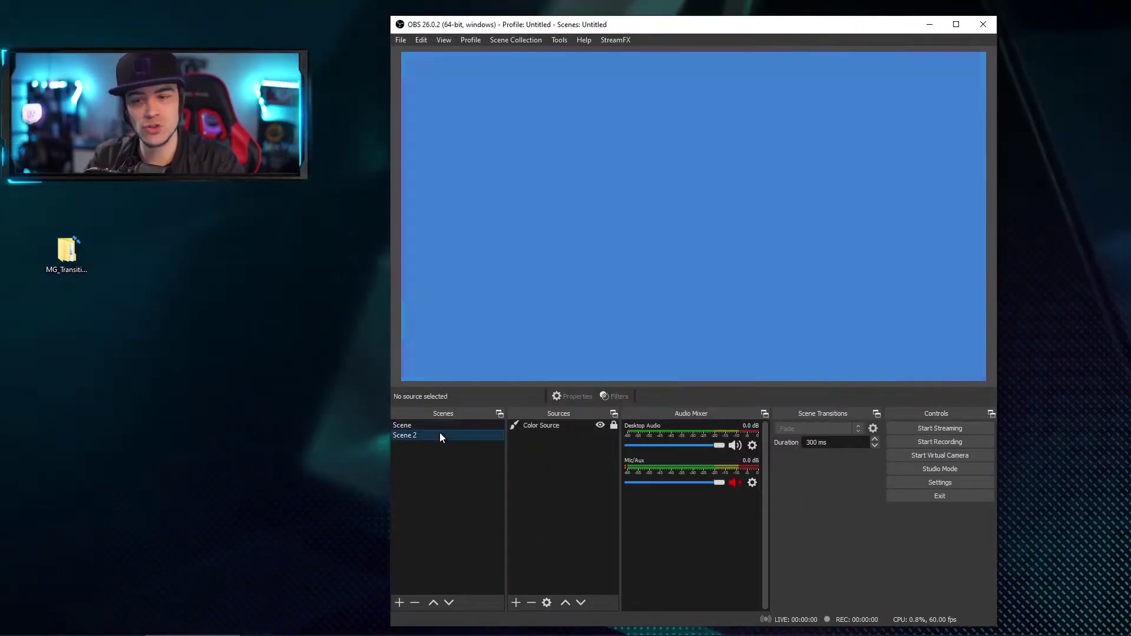
left_click(444, 426)
left_click(444, 434)
left_click(444, 426)
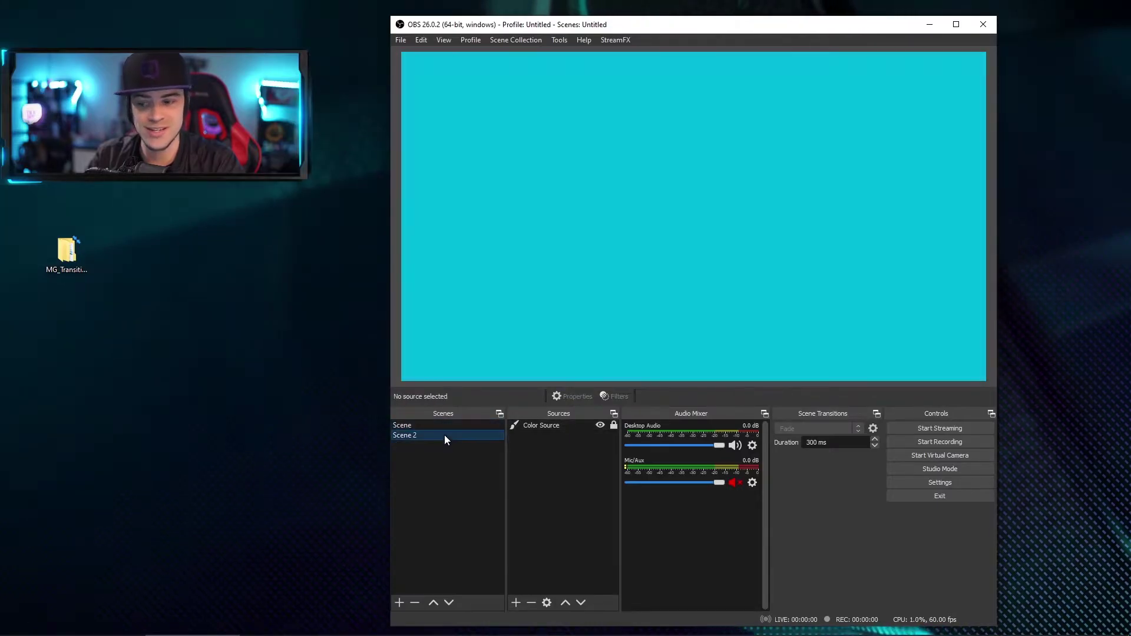
left_click(445, 434)
left_click(447, 427)
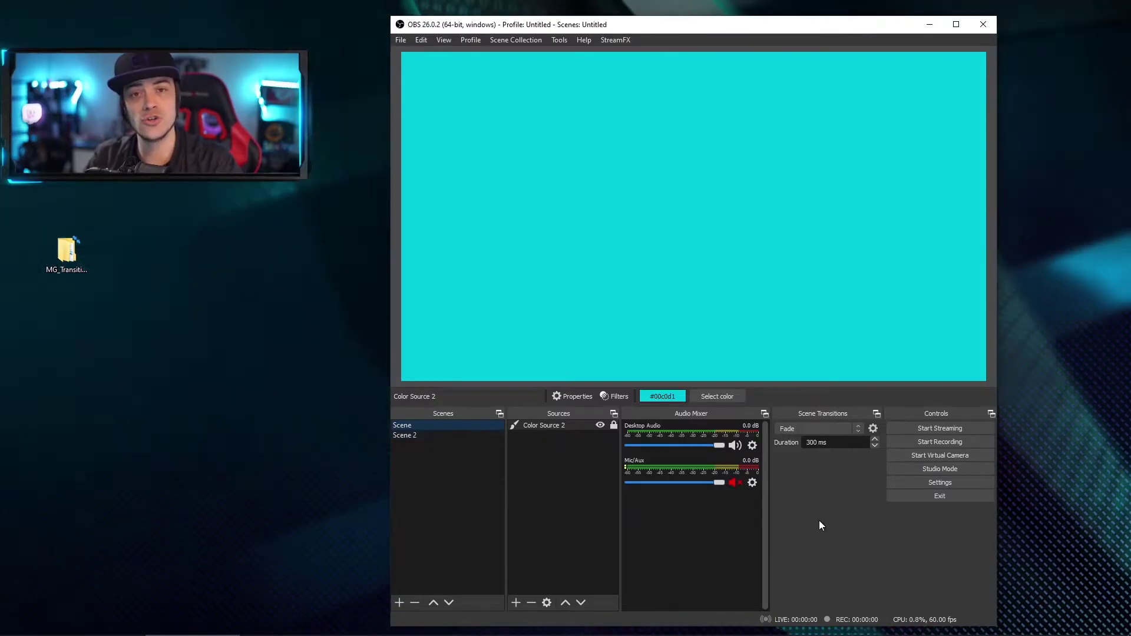
- Add a Stinger transition named NINUS STINGER, then open the MG_Transitions_NINUS_Purple folder in Explorer
left_click(856, 428)
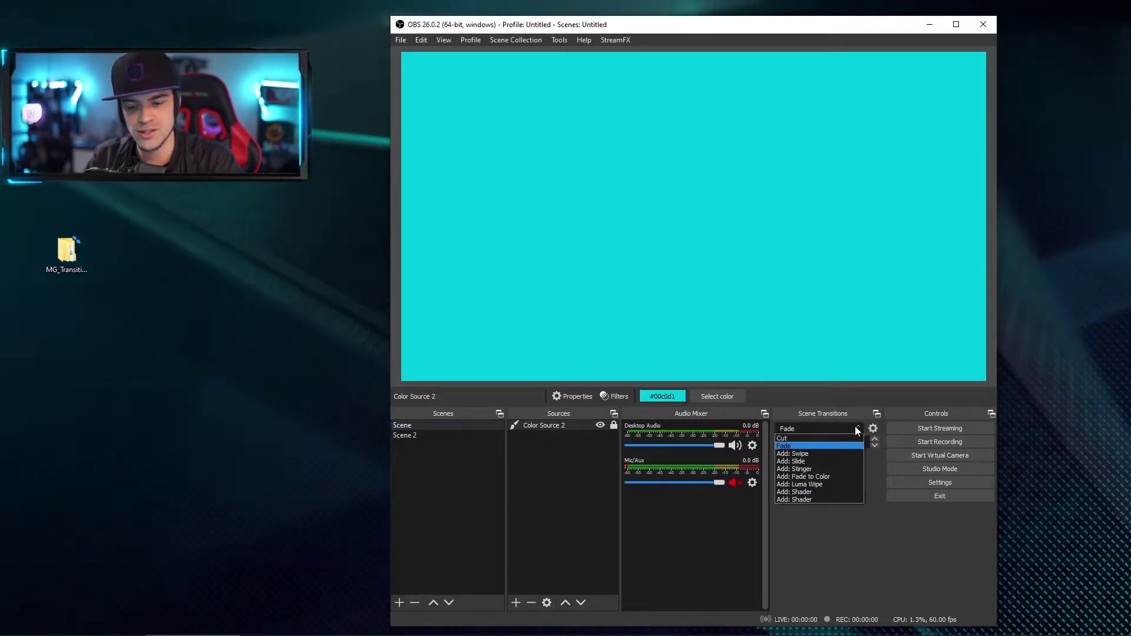
left_click(840, 468)
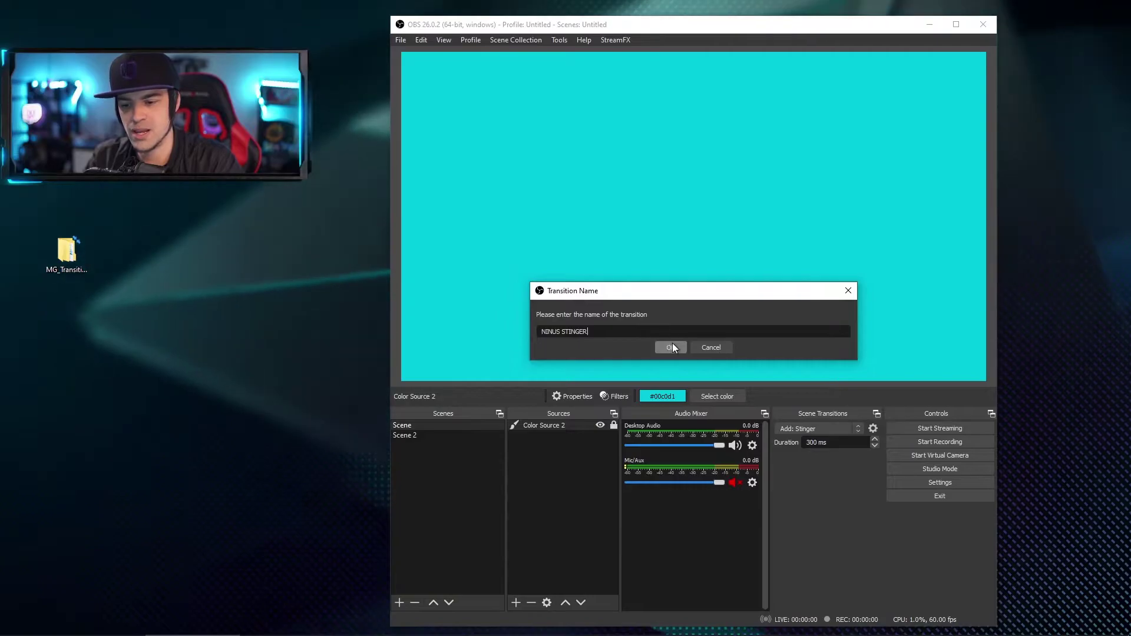
left_click(672, 345)
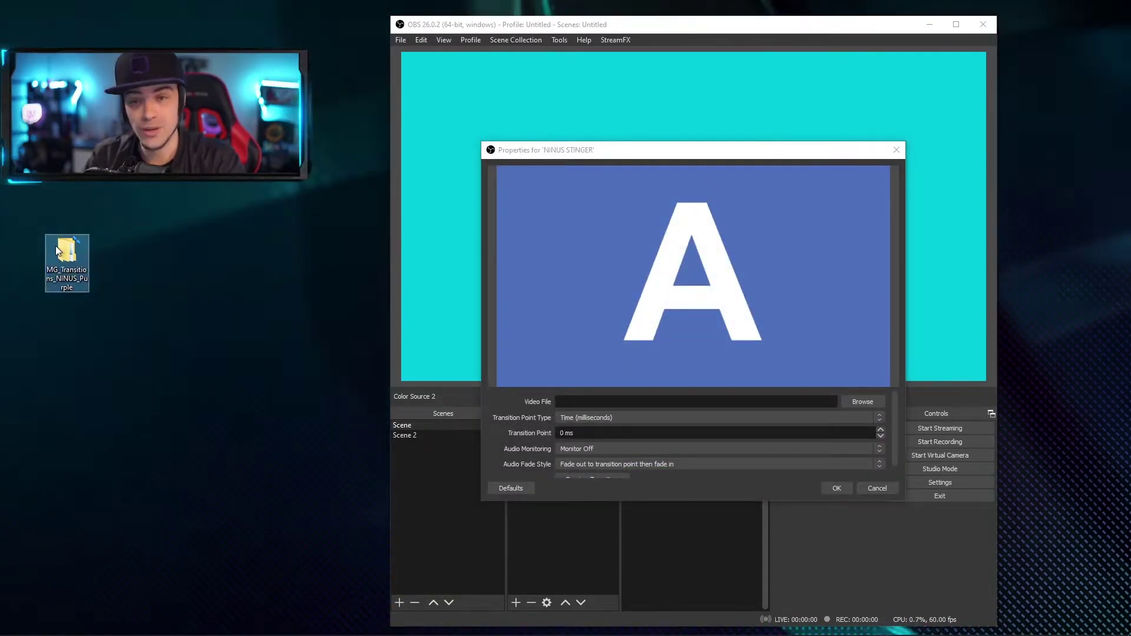
double_click(57, 246)
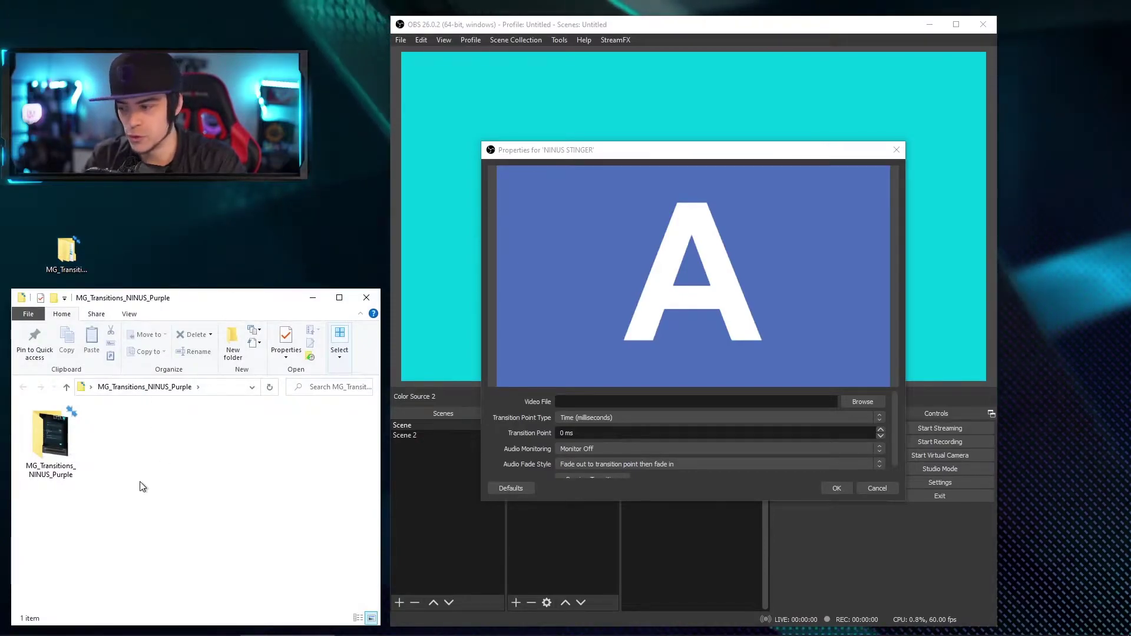
- Set the stinger's video file to MG_Transition_NINUS_purple.webm from the --For Stream-- folder
double_click(60, 455)
double_click(72, 440)
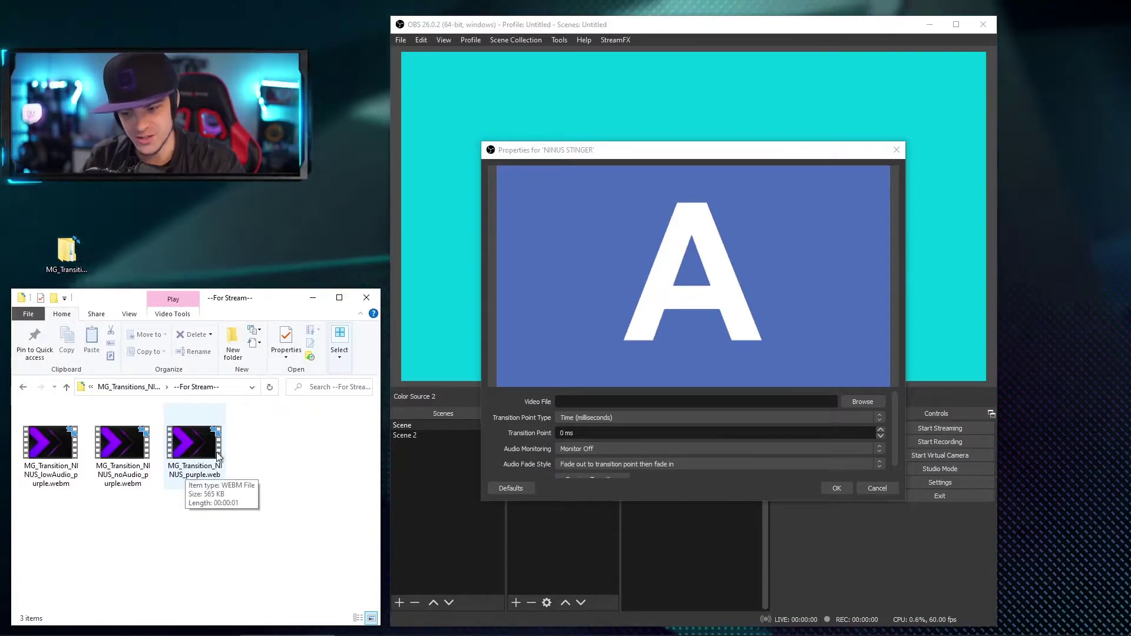
left_click(623, 479)
left_click(858, 399)
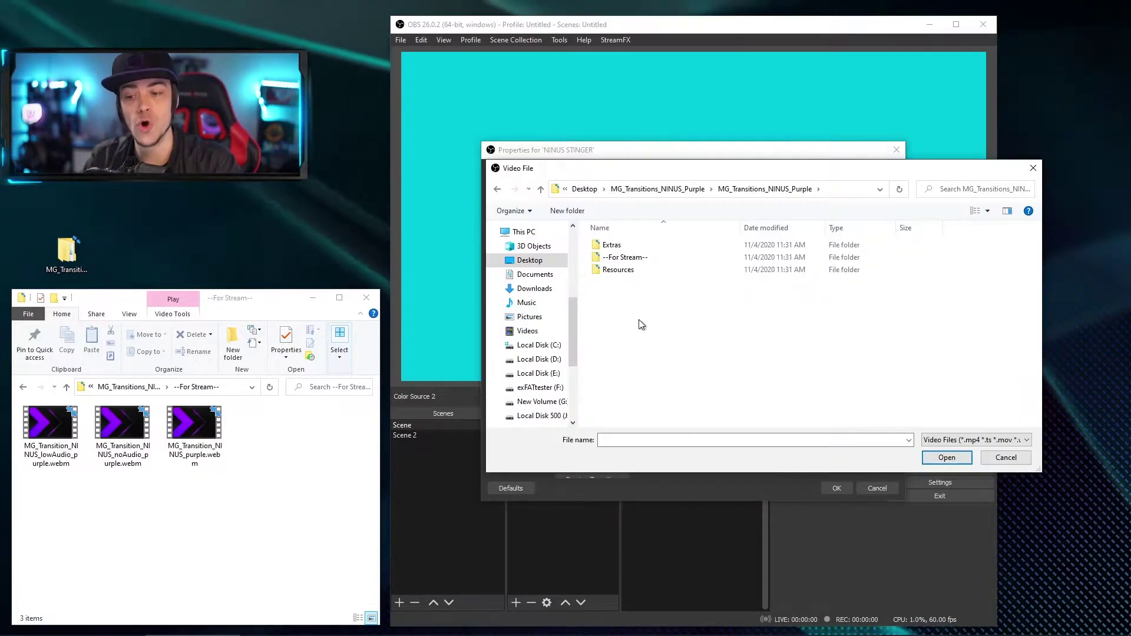
double_click(625, 259)
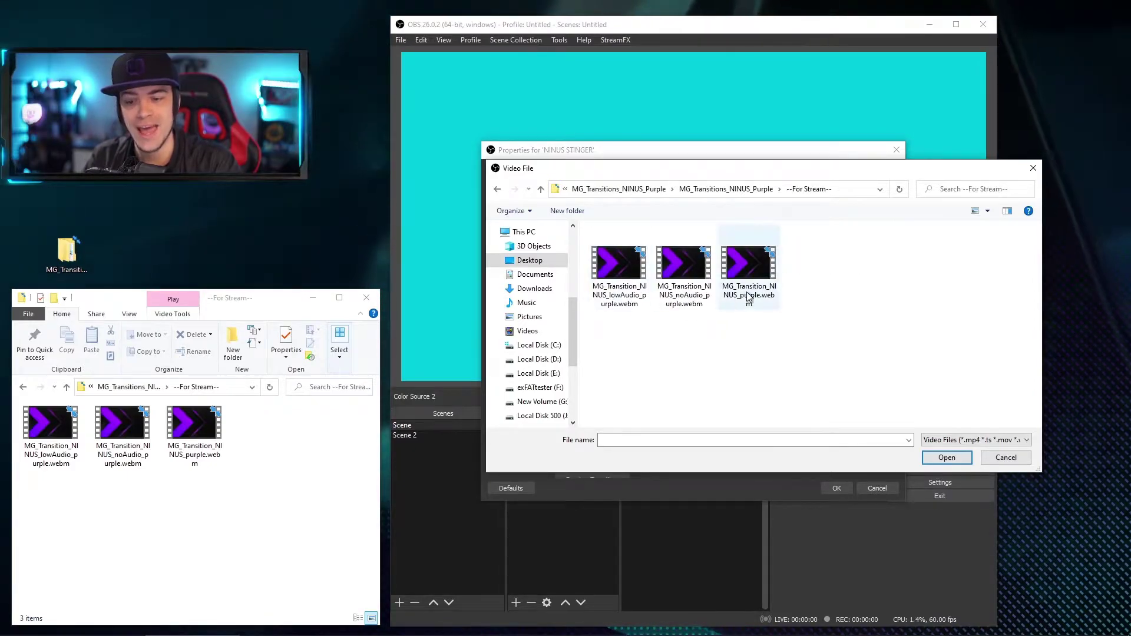
left_click(956, 457)
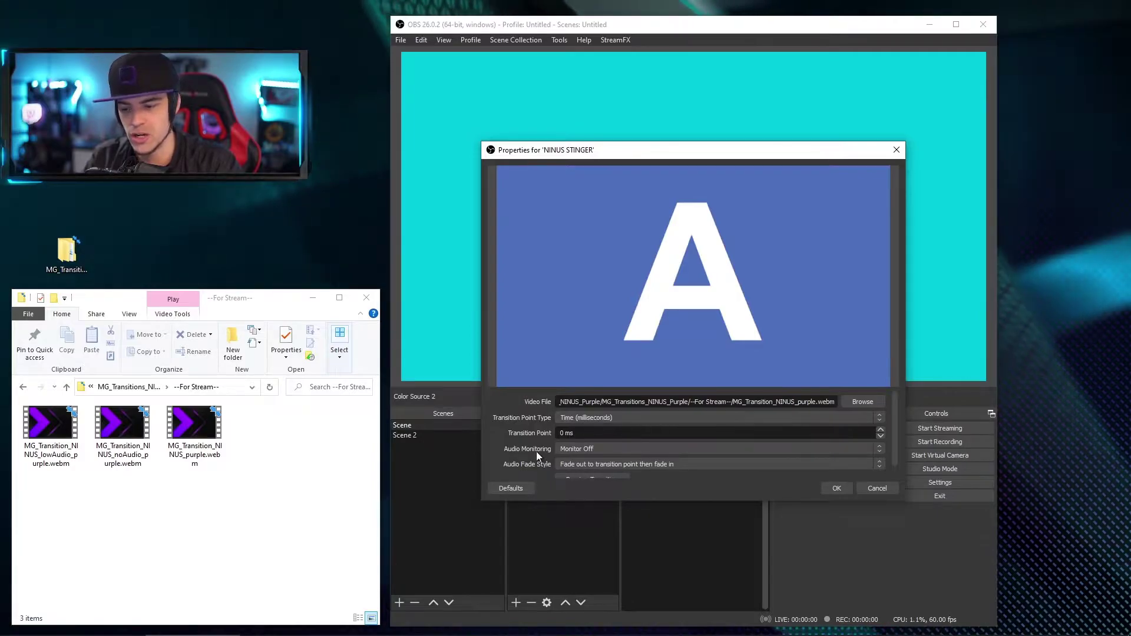
- Preview the stinger running from scene A to scene B, then open the Audio Monitoring choices
scroll(525, 433, "down", 1)
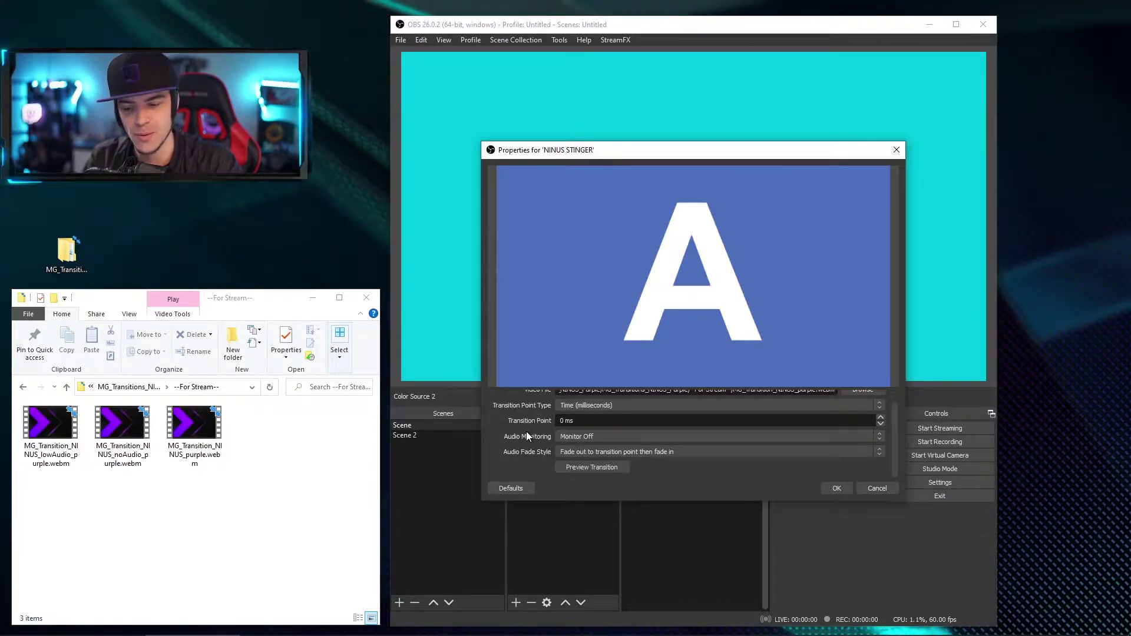
left_click(574, 467)
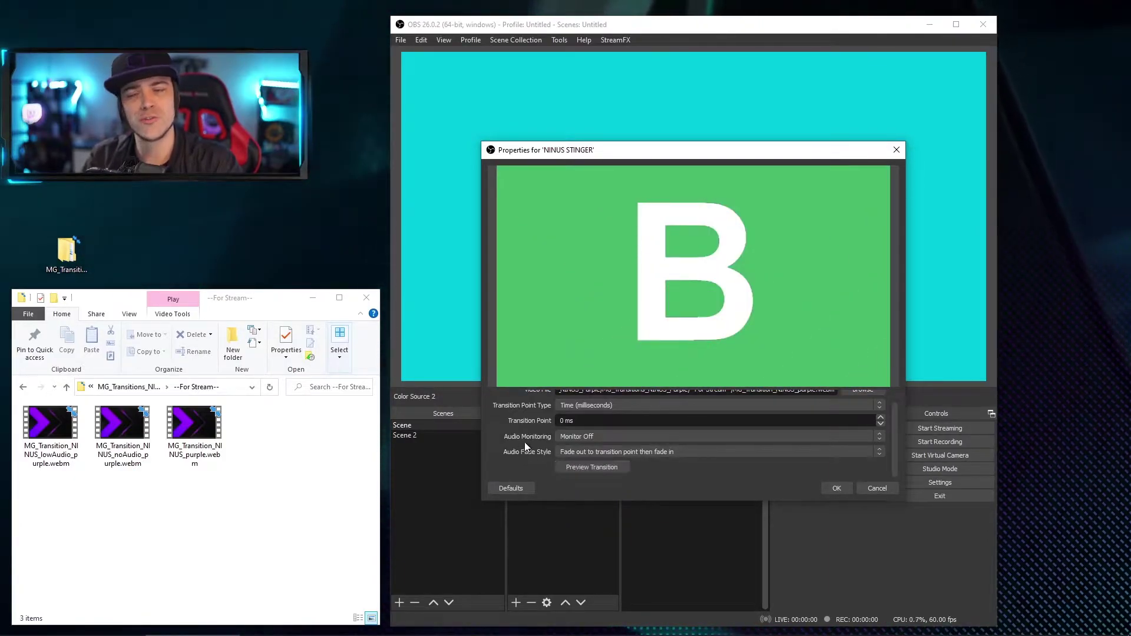
left_click(570, 437)
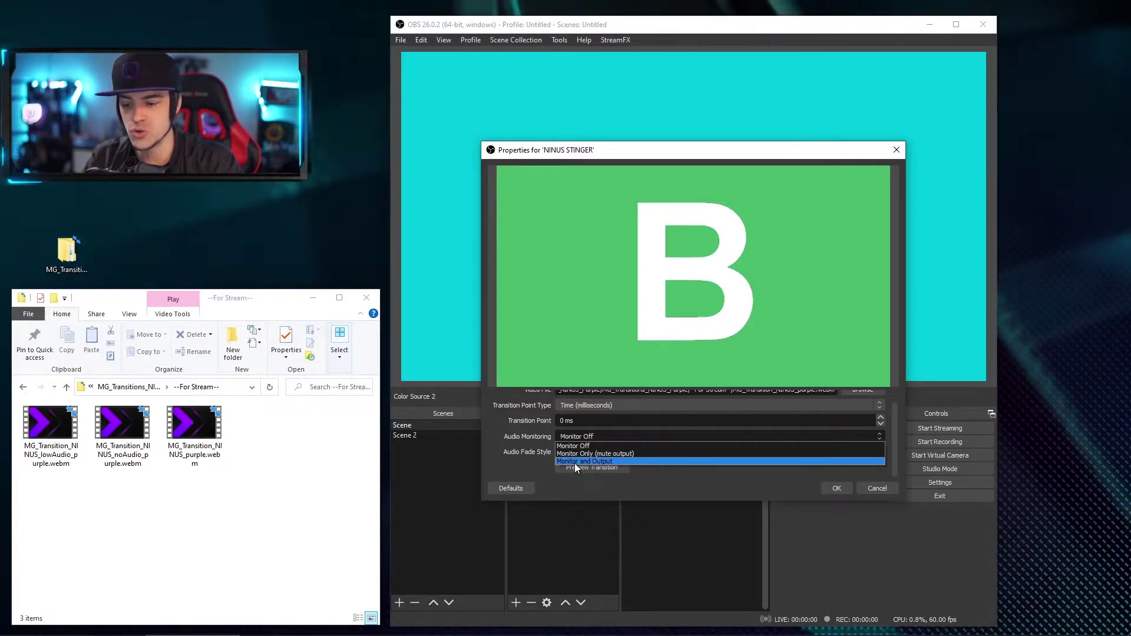
- Set audio monitoring to Monitor and Output and rerun the transition preview twice
left_click(629, 461)
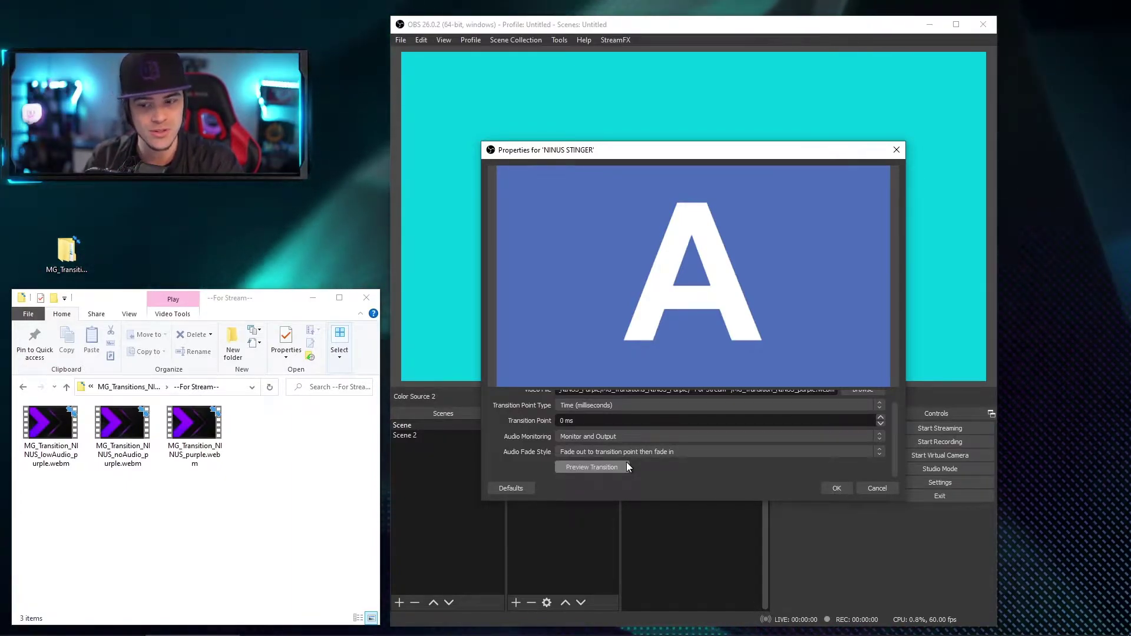
left_click(581, 468)
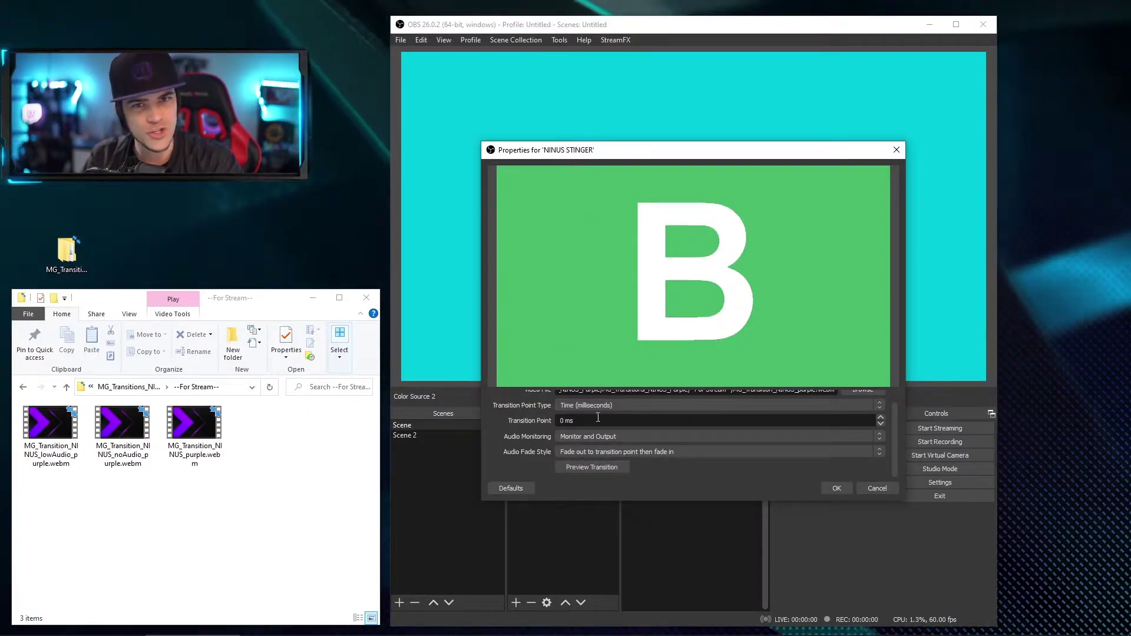
left_click(602, 470)
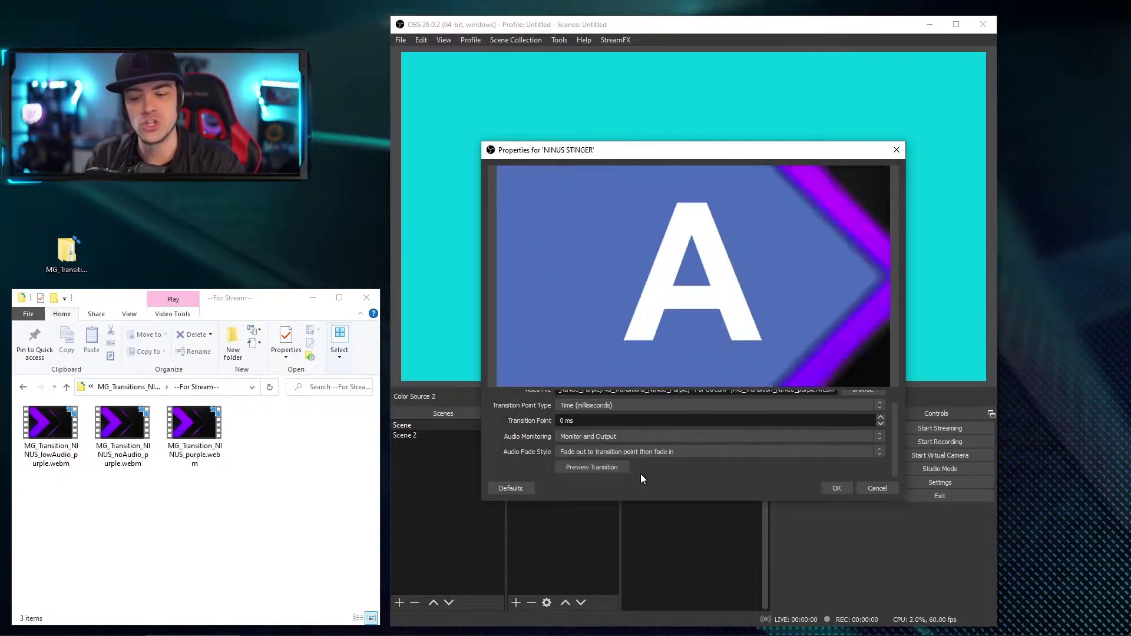
scroll(562, 438, "up", 1)
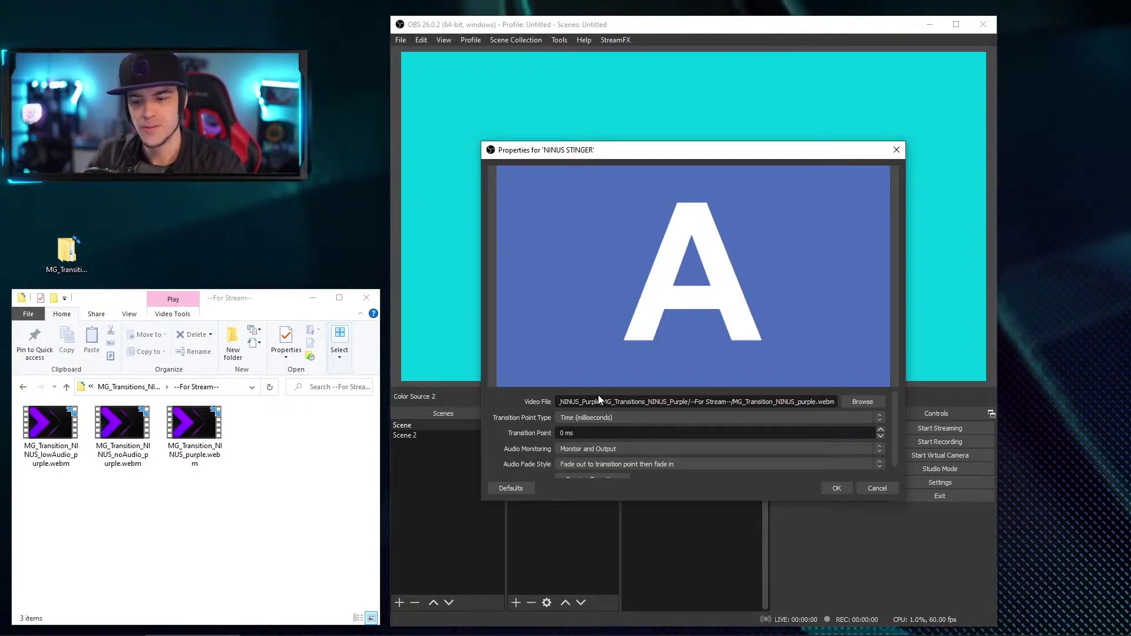
- View MG_Transition_Setting.jpg in Photos beside OBS to read the recommended stinger settings
left_click(240, 429)
key("BackSpace")
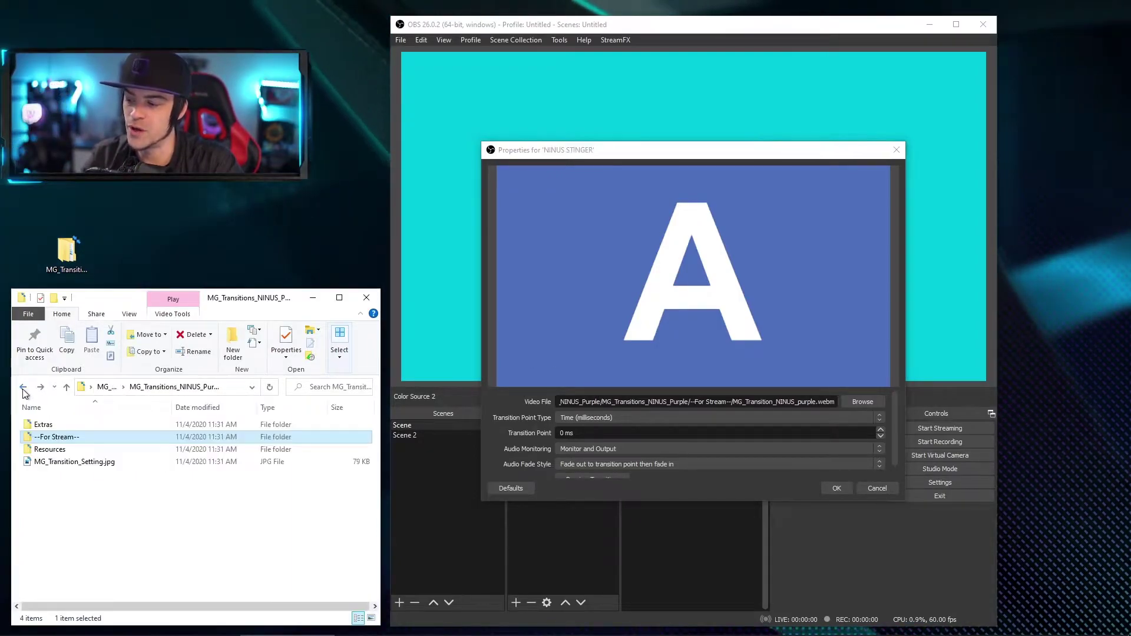
double_click(90, 463)
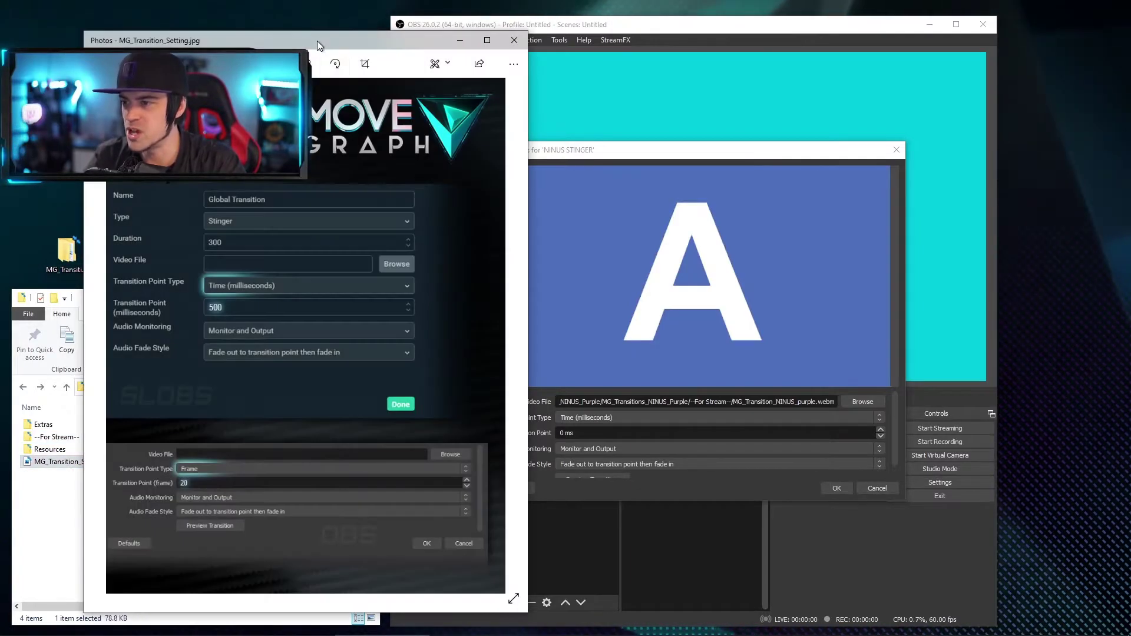
left_click_drag(316, 35, 705, 37)
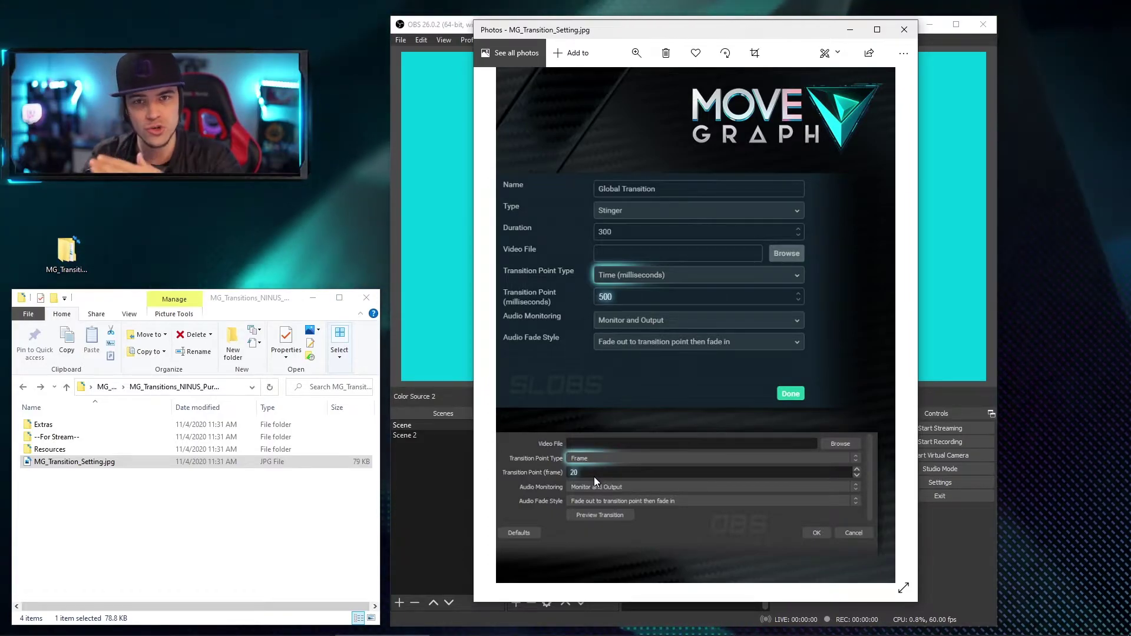
key("alt+F4")
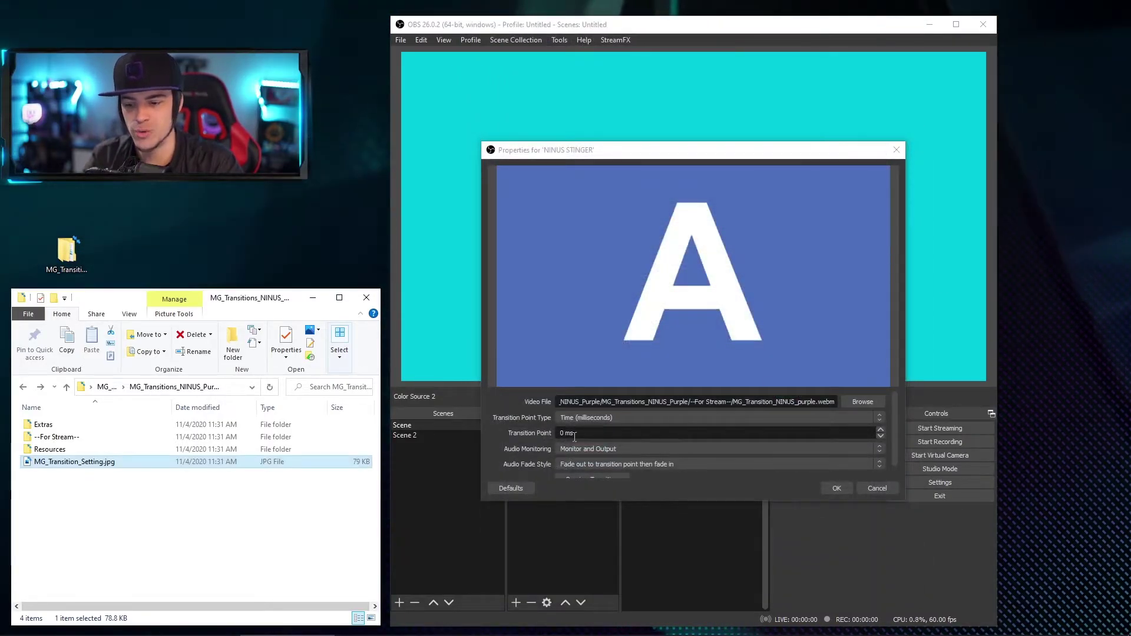
- Keep the transition point type as Time (milliseconds), rechecking the reference image for the 500 value
left_click(588, 418)
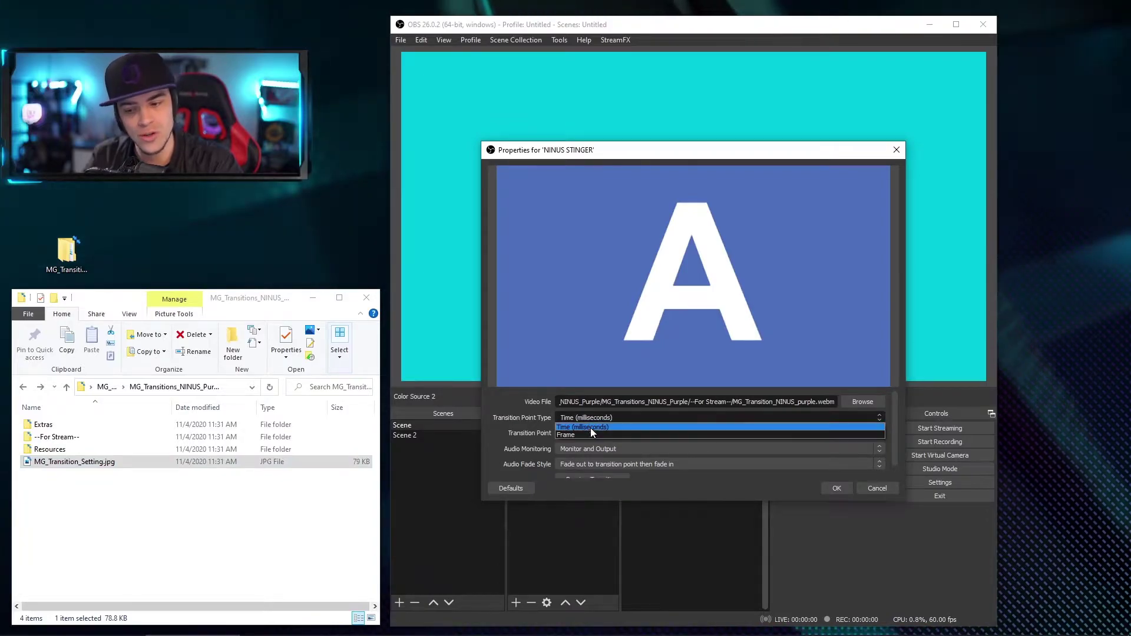
left_click(590, 426)
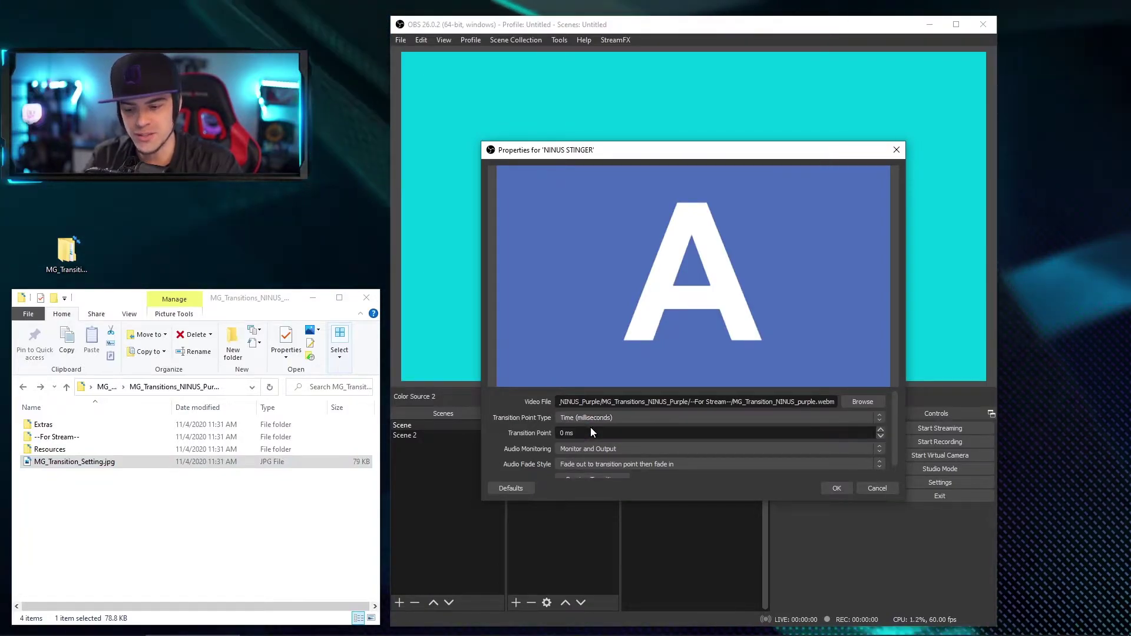
double_click(342, 461)
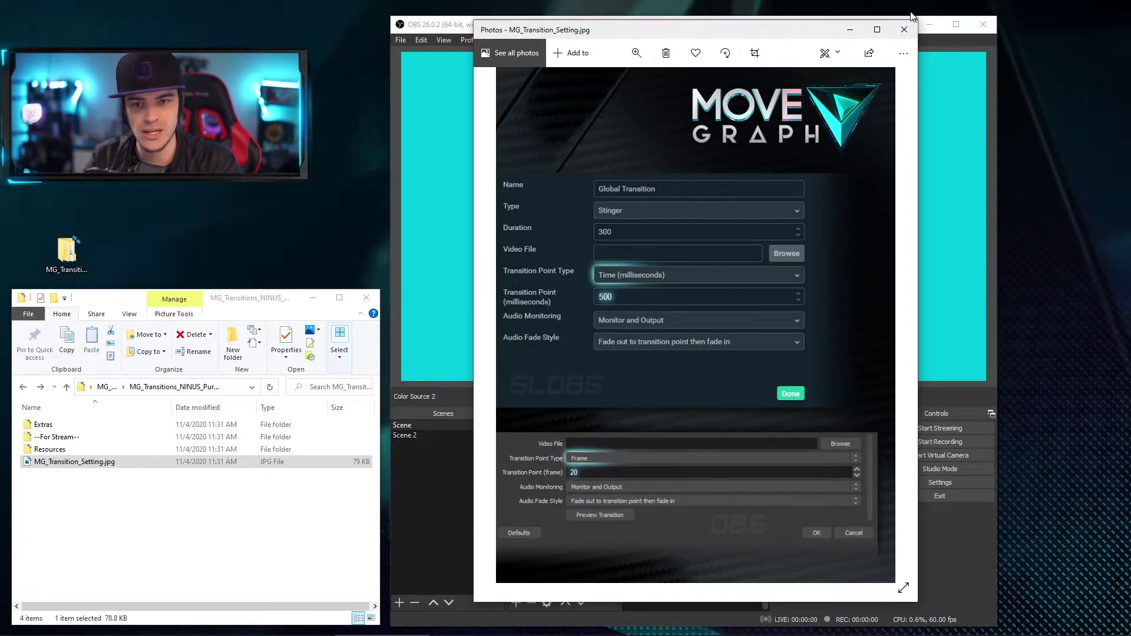
left_click(903, 29)
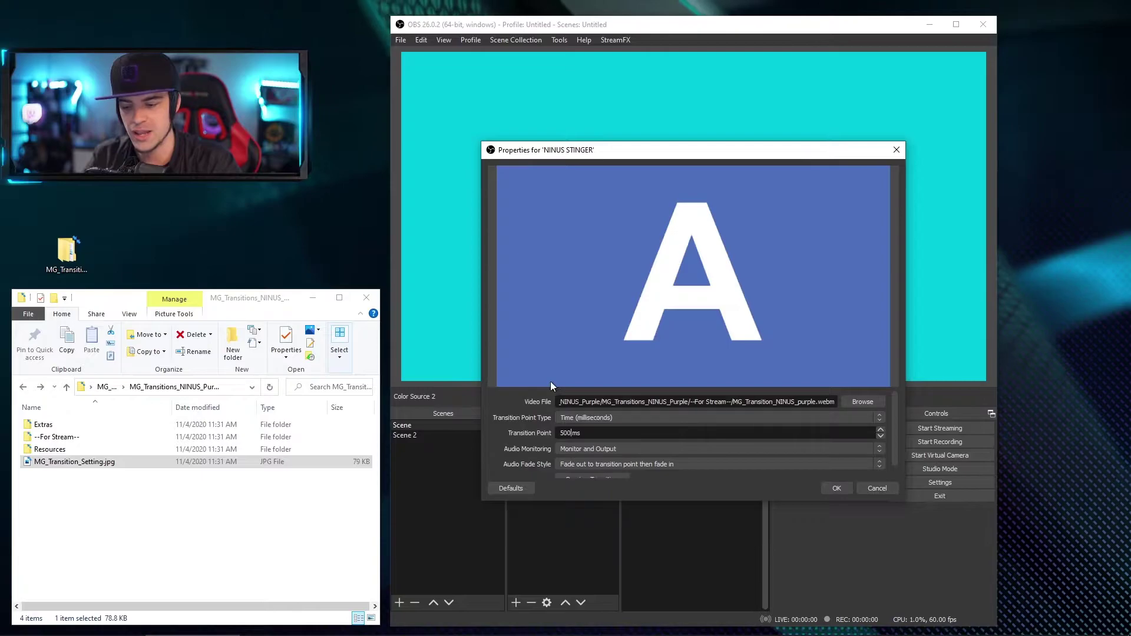
- Preview the stinger, then preview it again with the transition point at 1000 ms
scroll(524, 453, "down", 1)
left_click(570, 465)
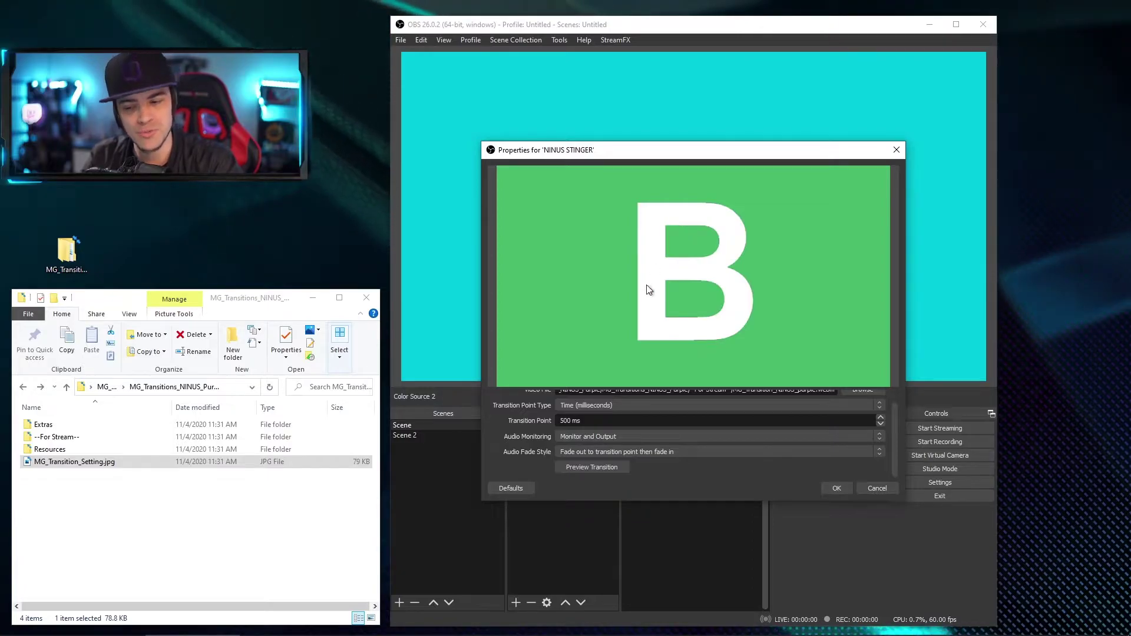
double_click(565, 421)
type("100")
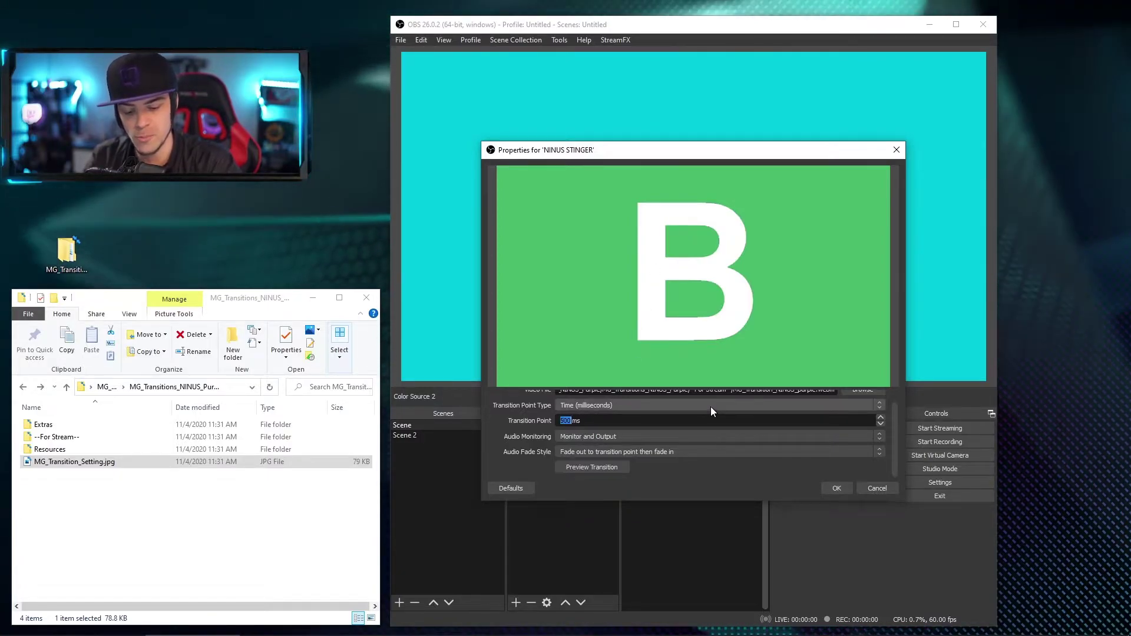
type("0")
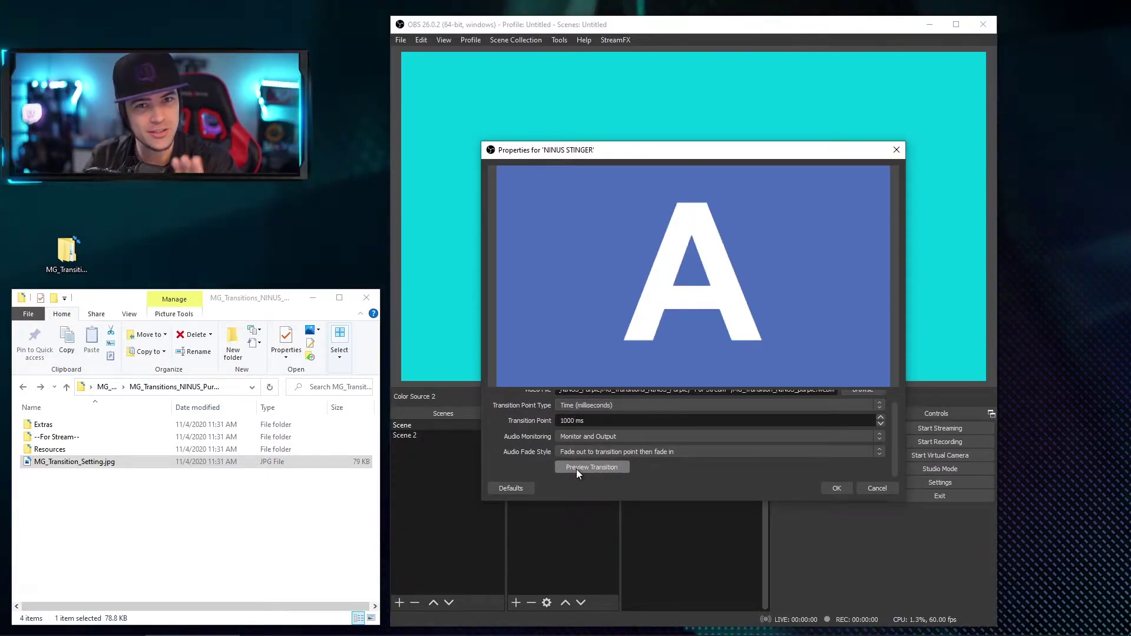
left_click(610, 470)
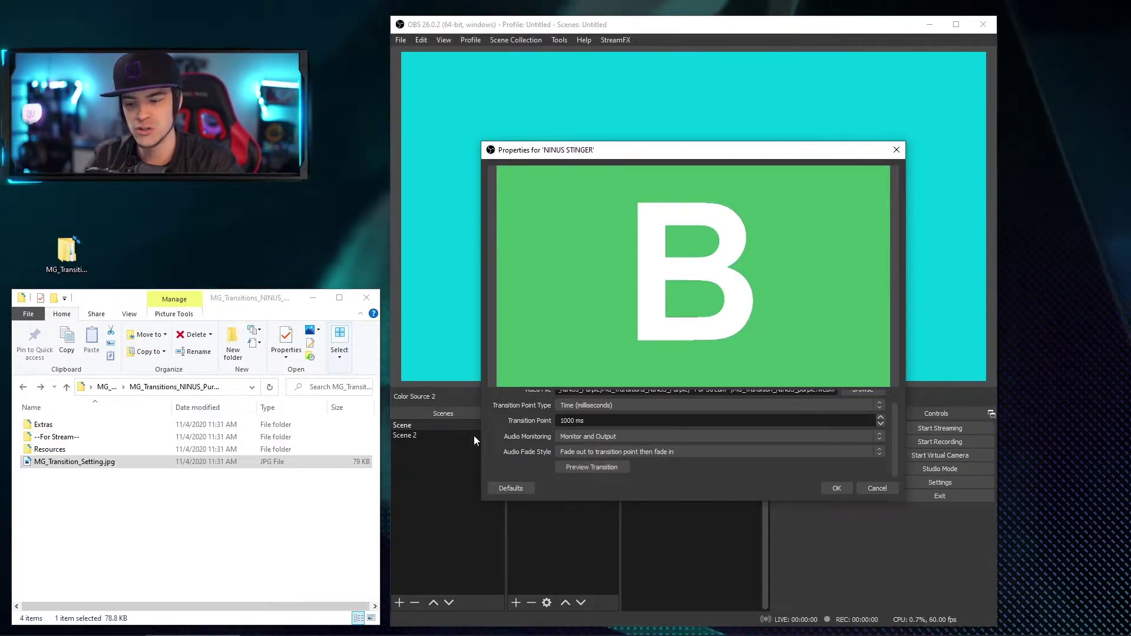
- Return the transition point to 500 ms, preview it, and browse for another stinger video
type("5")
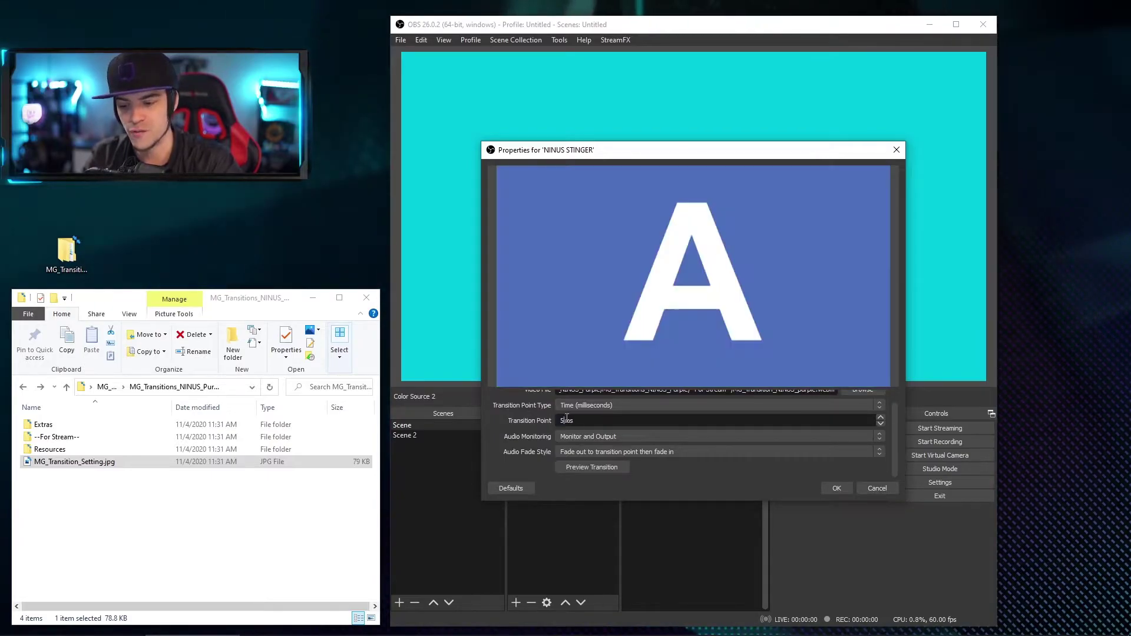
left_click(575, 464)
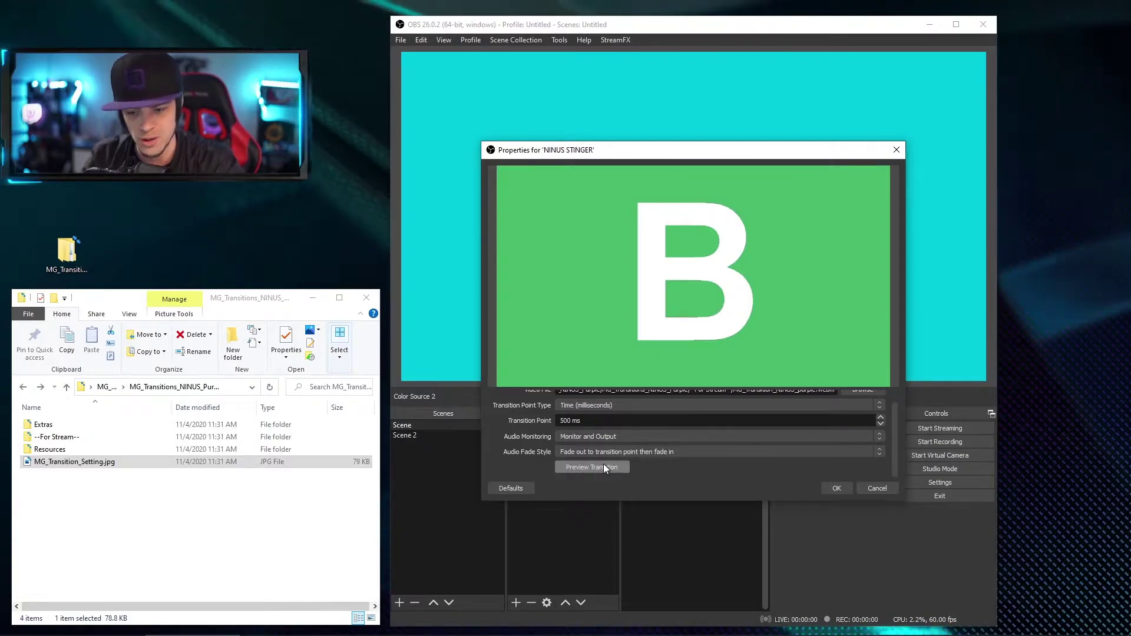
scroll(560, 439, "up", 1)
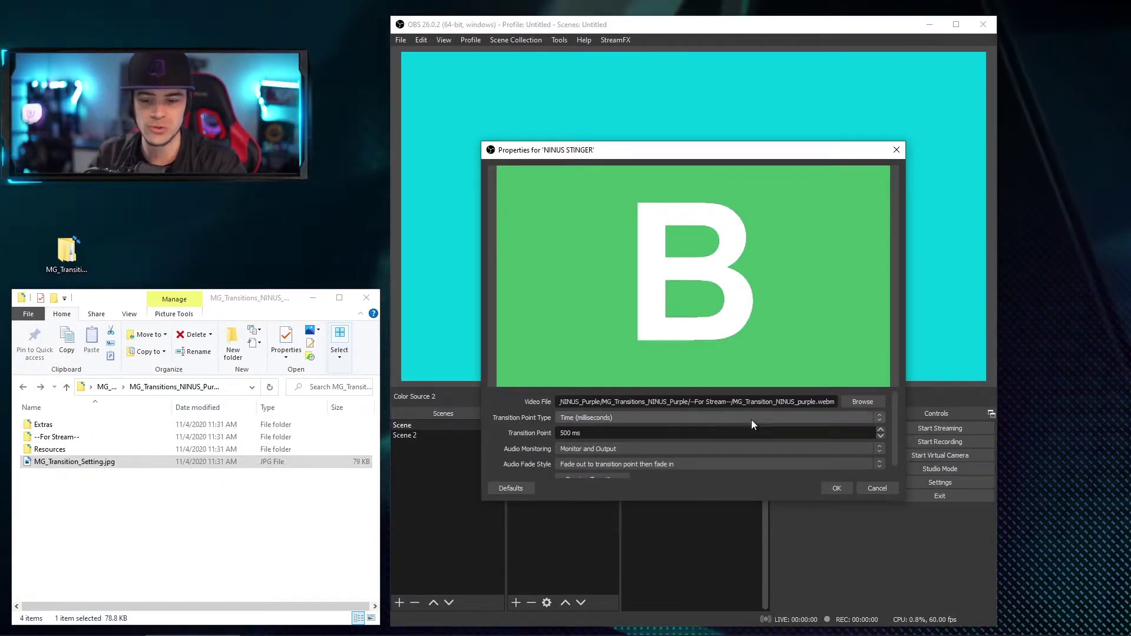
left_click(863, 401)
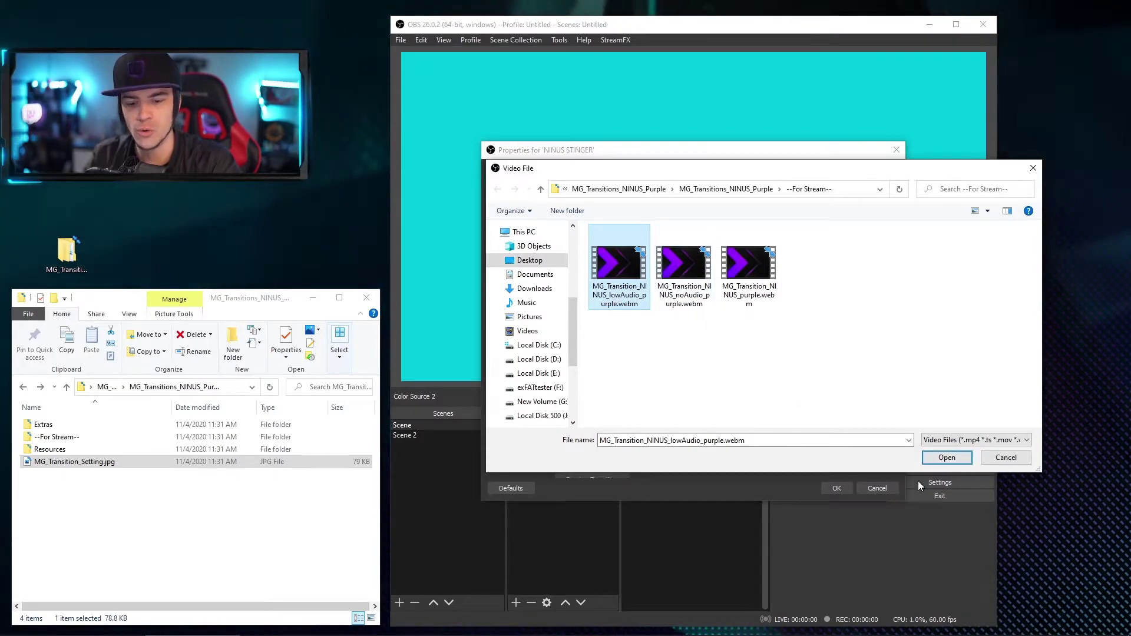
- Load the lowAudio purple webm as the stinger video and preview the transition
left_click(947, 458)
scroll(583, 468, "down", 1)
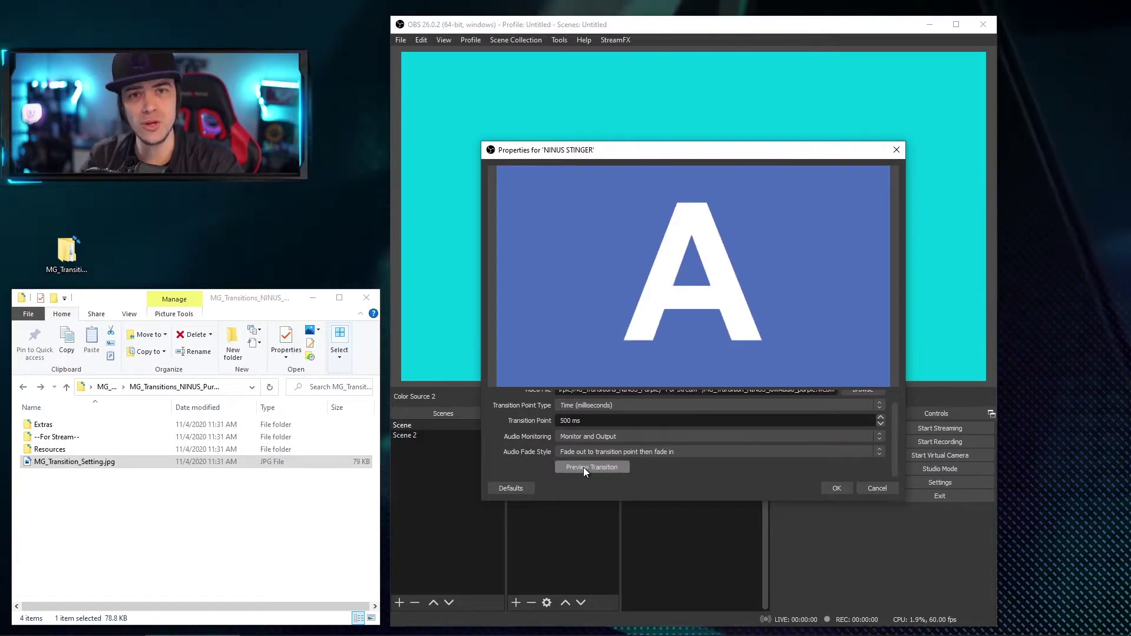
left_click(583, 468)
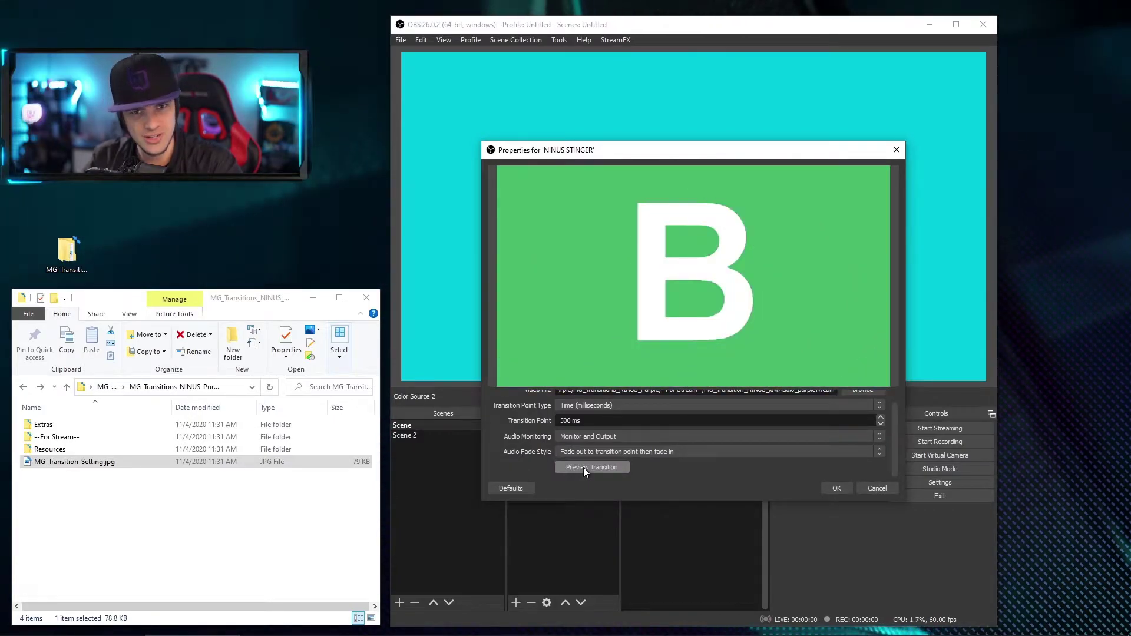
scroll(648, 460, "up", 1)
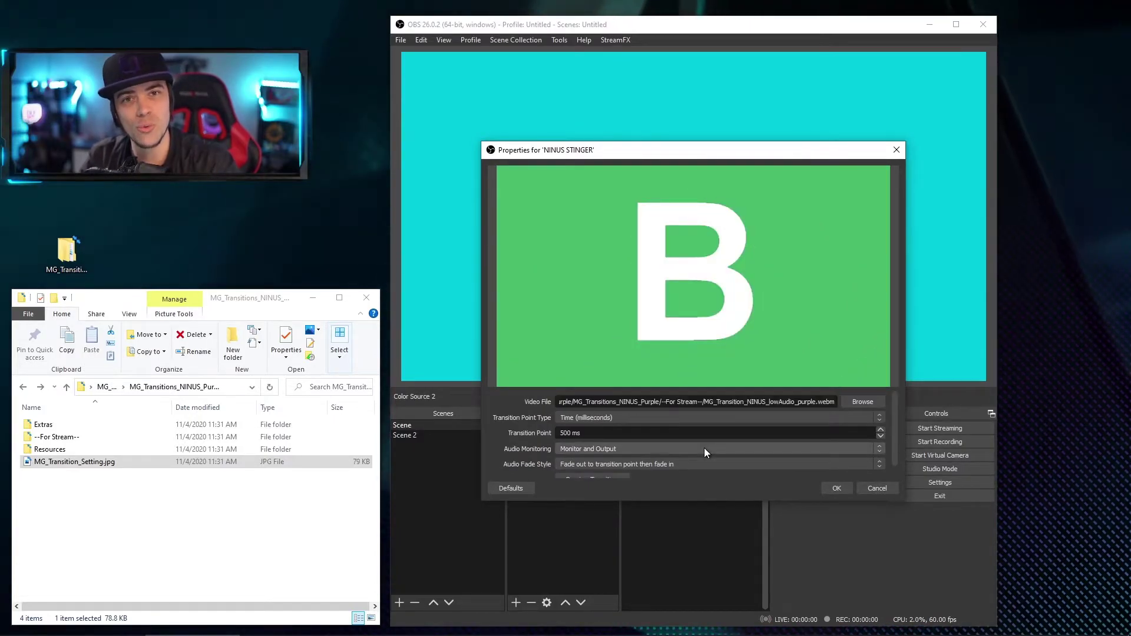
- Use MG_Transition_NINUS_purple.webm as the video, preview, save, and switch to Scene 2
left_click(876, 405)
left_click(748, 268)
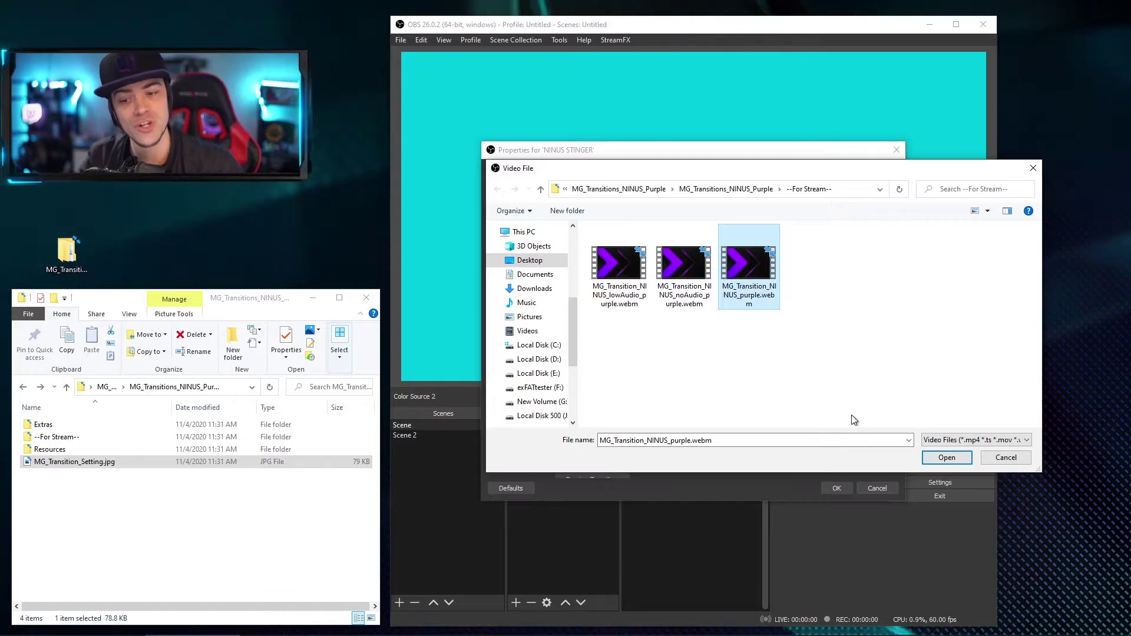
left_click(960, 461)
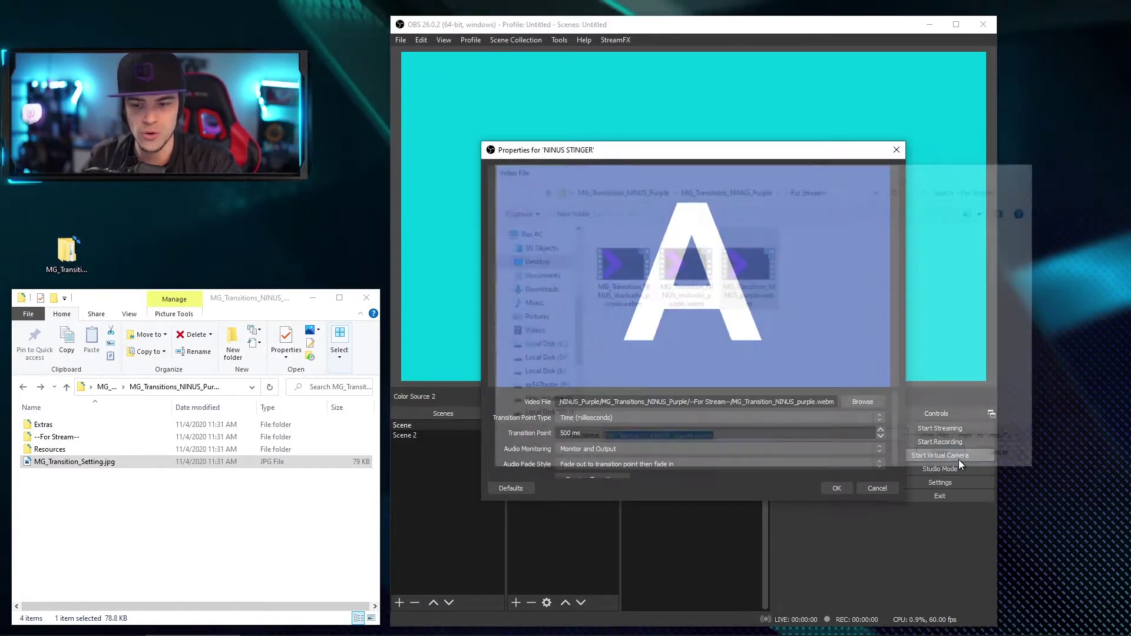
scroll(511, 423, "down", 1)
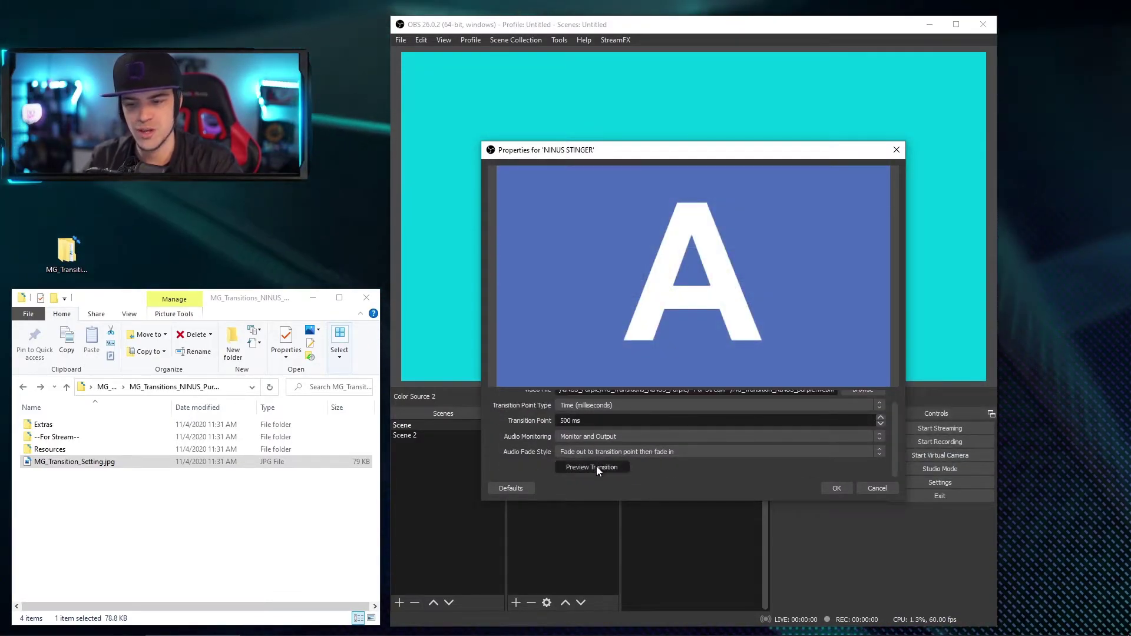
left_click(596, 467)
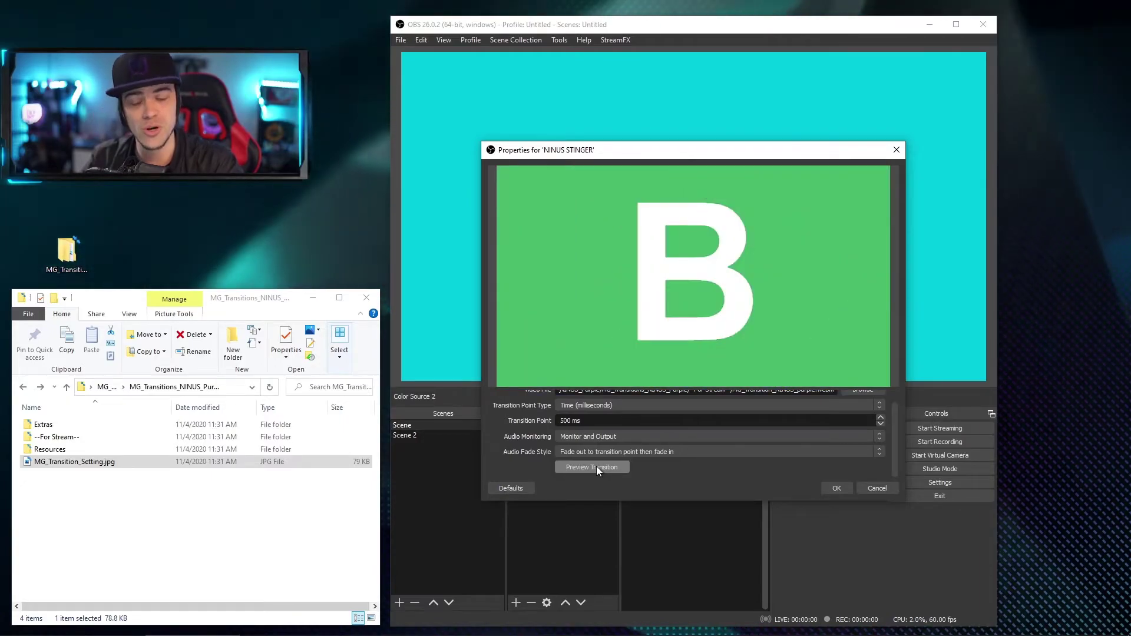
left_click(833, 487)
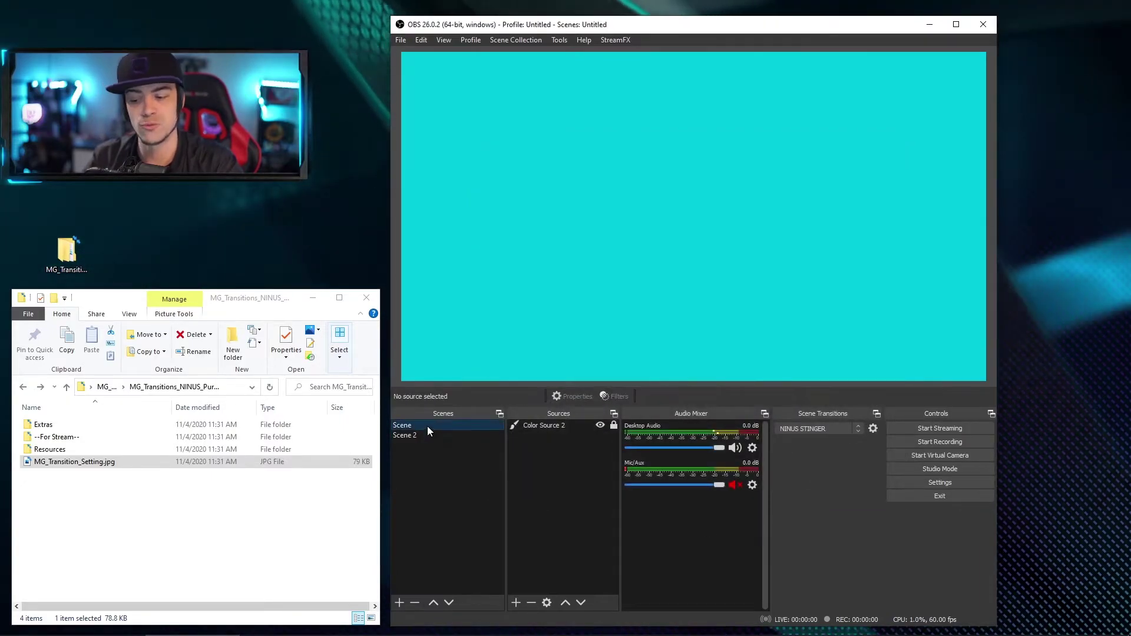
left_click(432, 433)
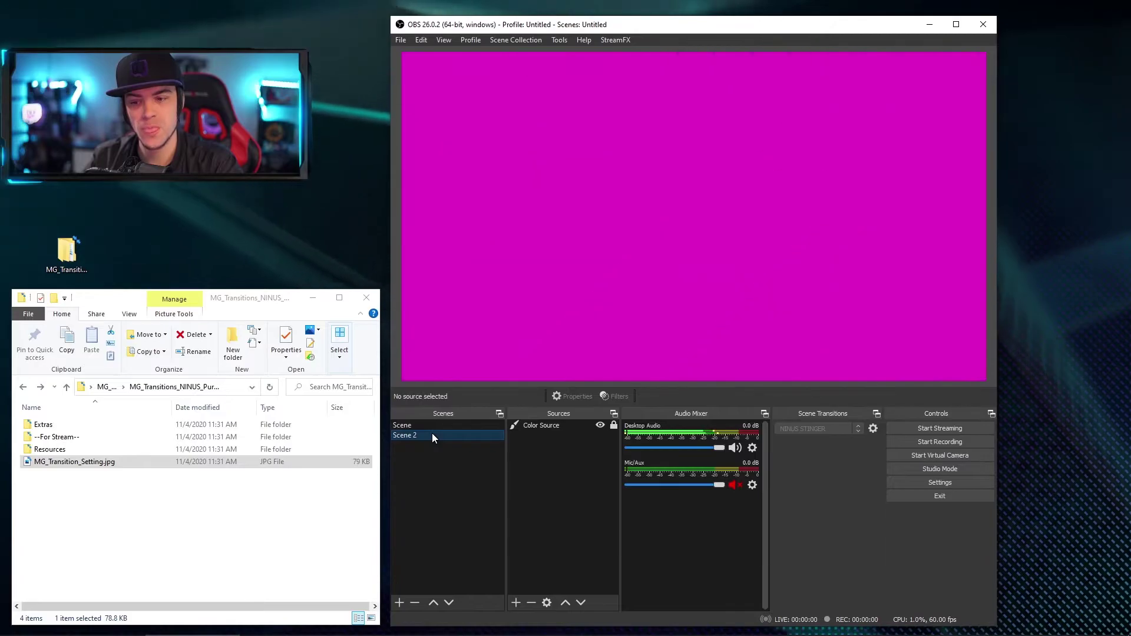